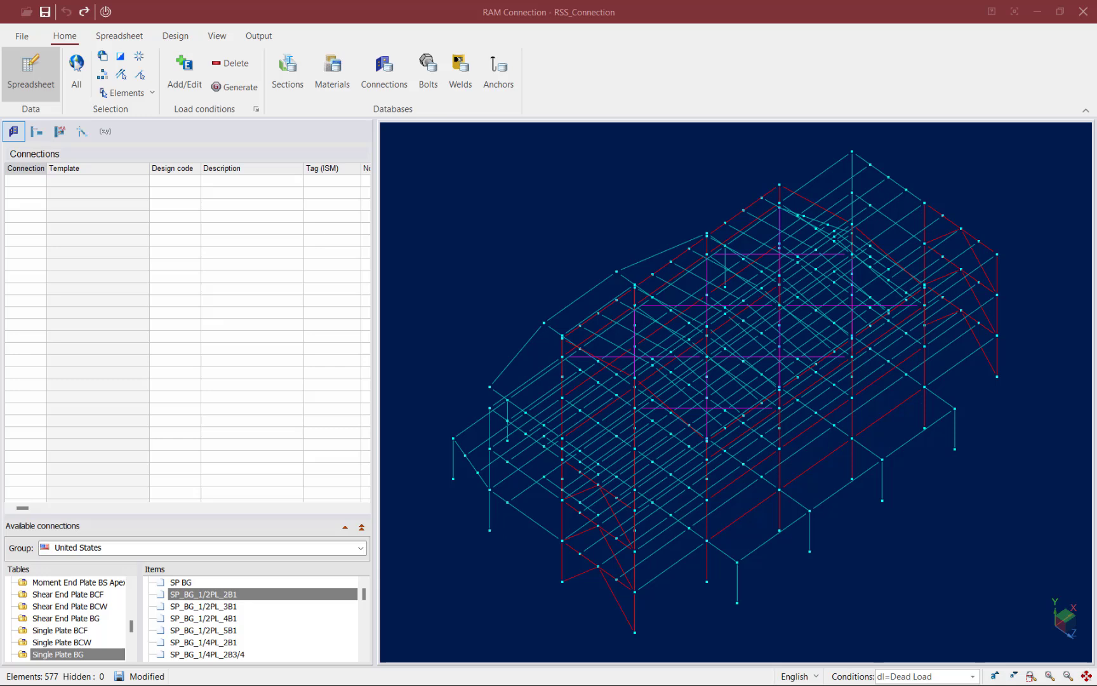
Isolate the ground-level columns and lowest floor framing, hiding everything above, and show the result in an isometric view
right_click(400, 176)
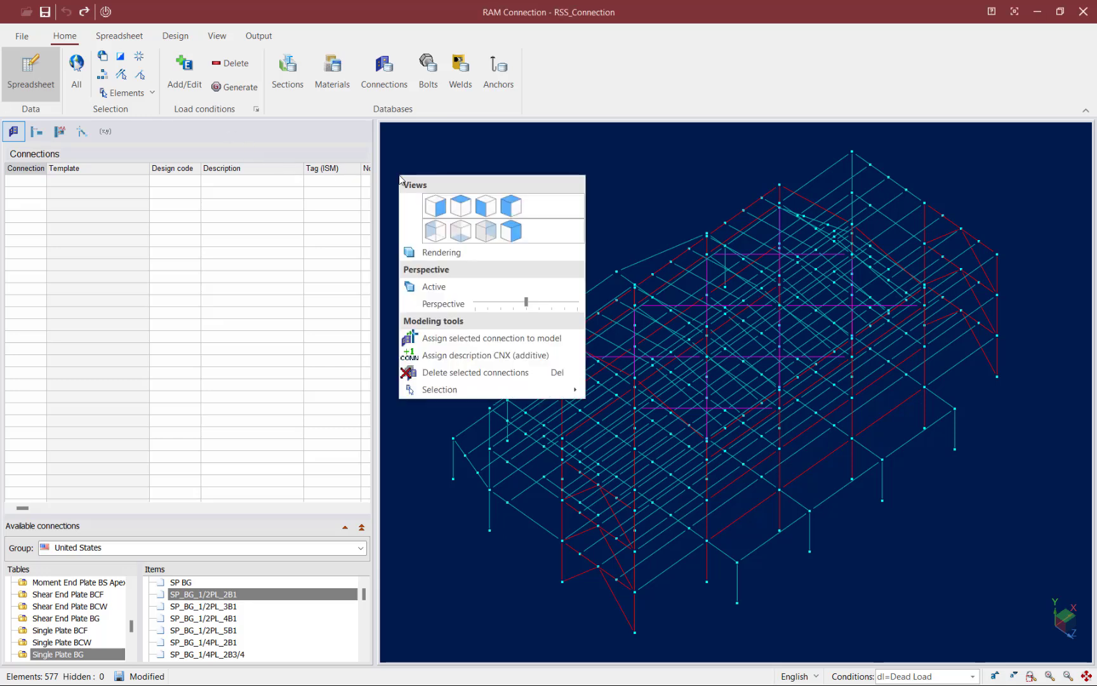
left_click(487, 215)
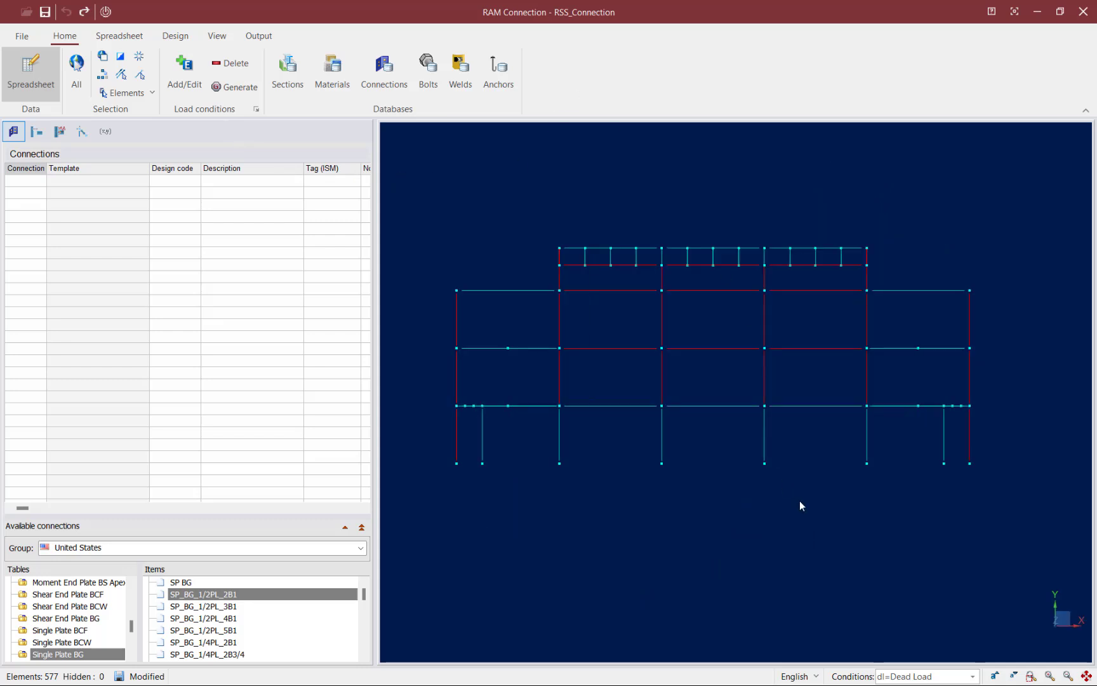
left_click_drag(1016, 529, 428, 380)
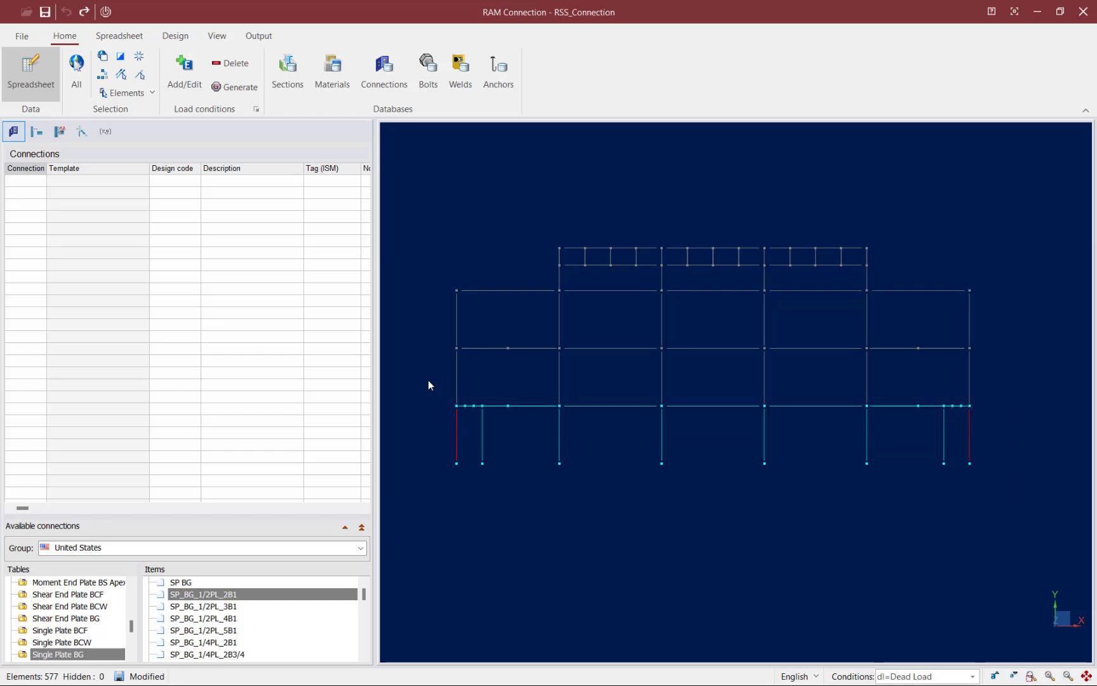
left_click(103, 57)
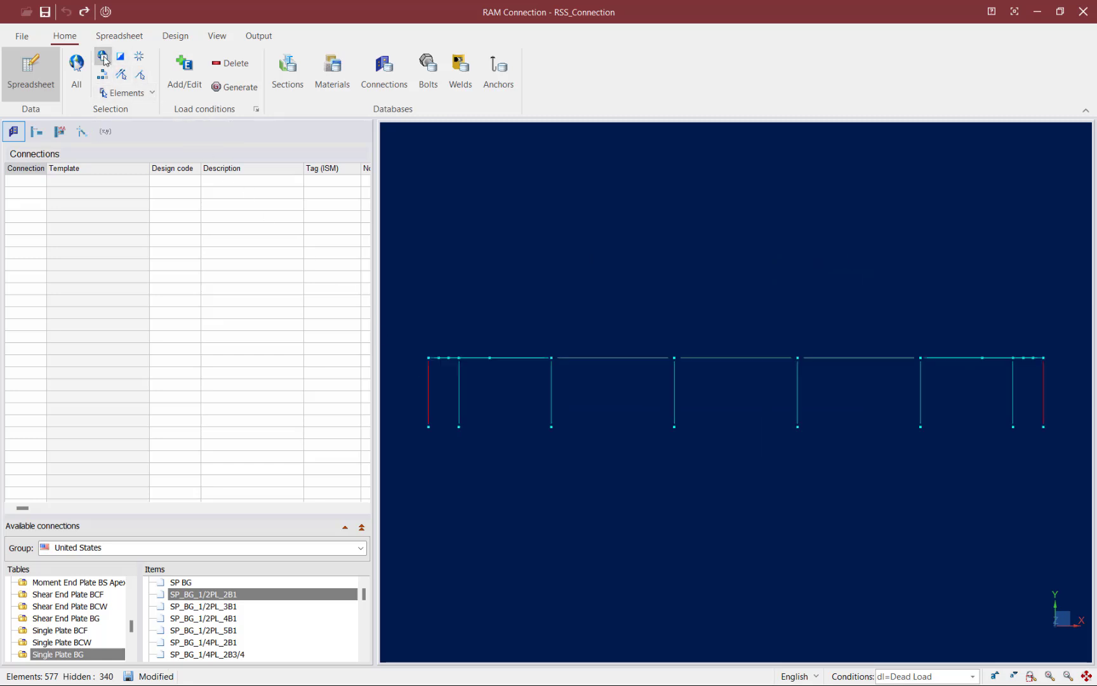
right_click(464, 213)
left_click(576, 239)
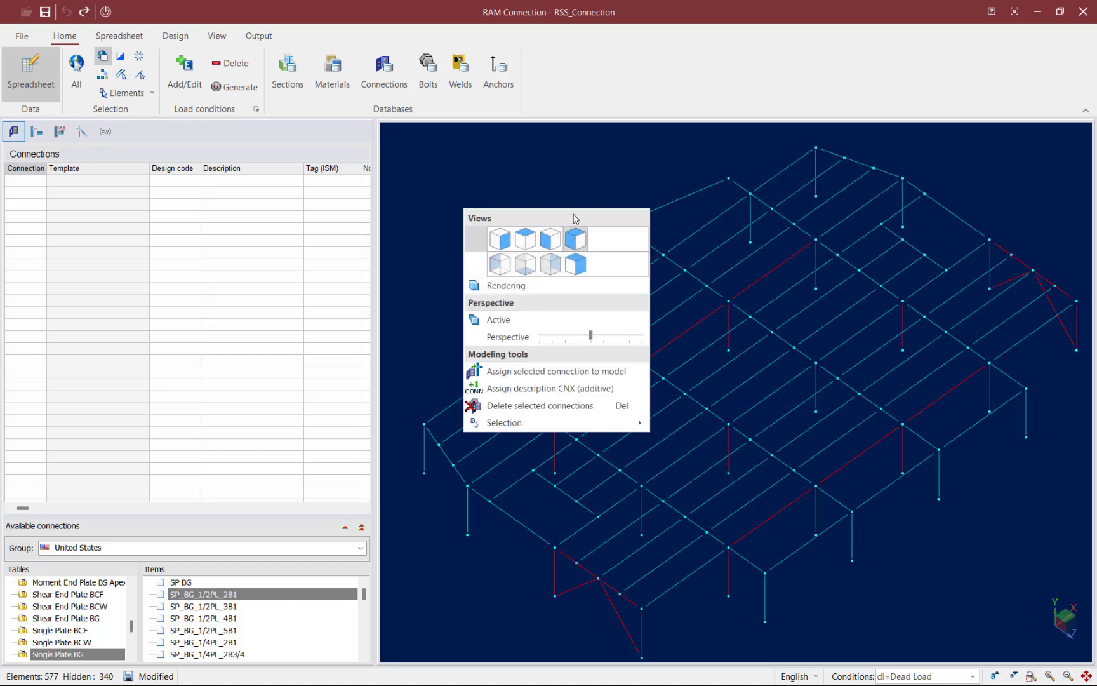
left_click(572, 72)
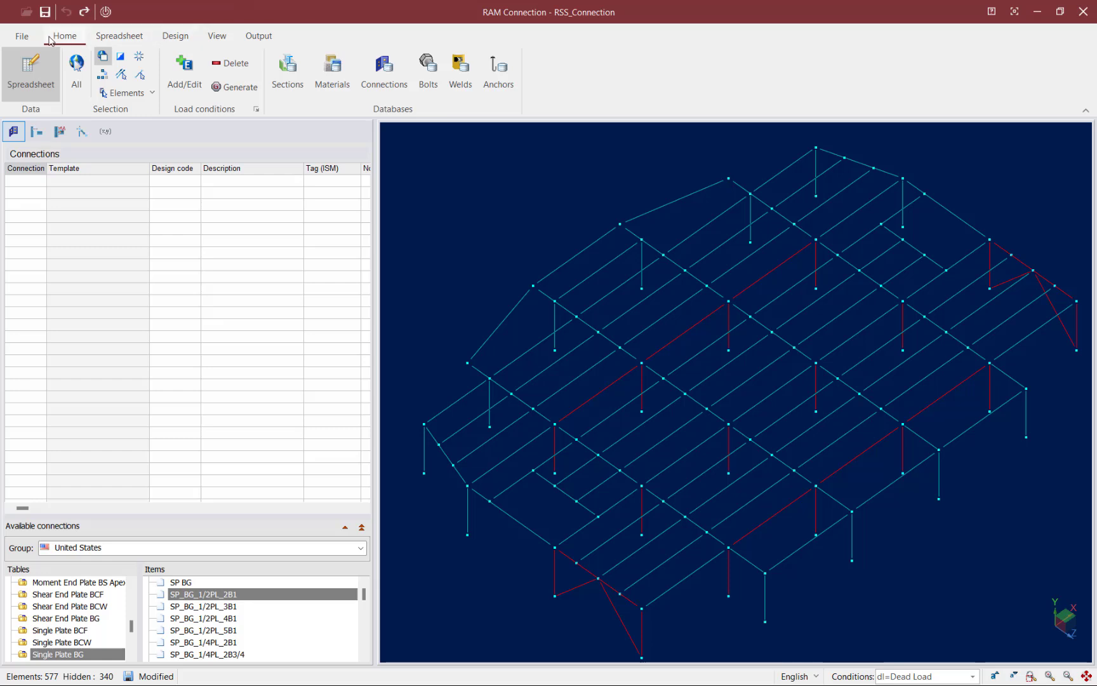
Select all beam-to-column web joints in the isolated floor
left_click(115, 95)
mouse_move(133, 166)
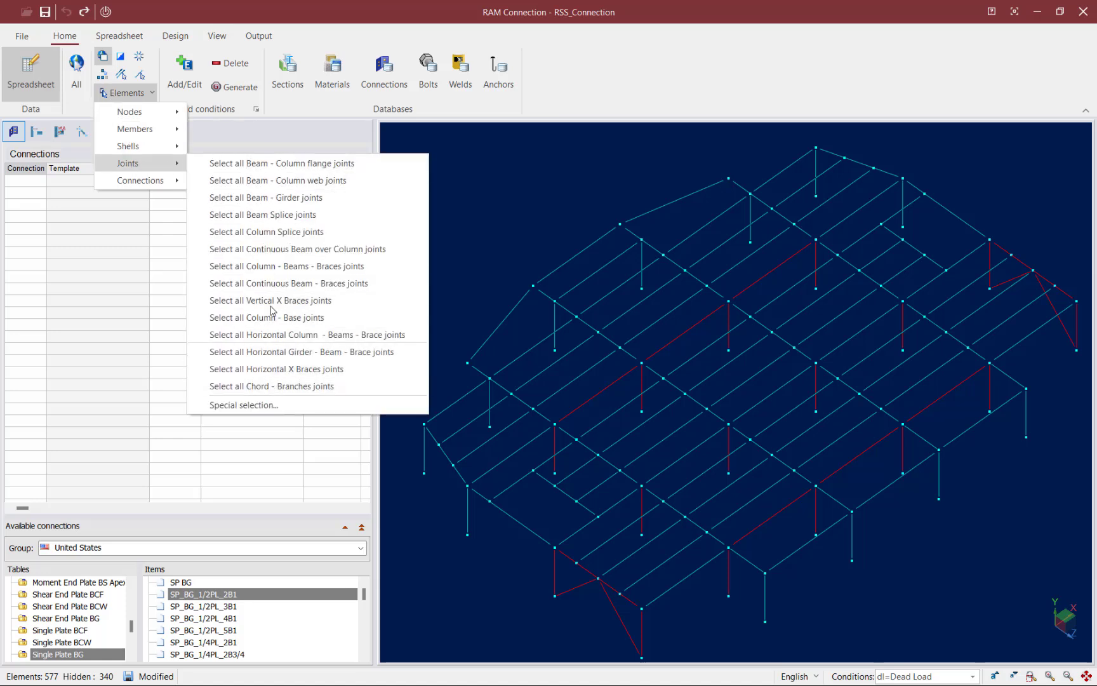
left_click(261, 181)
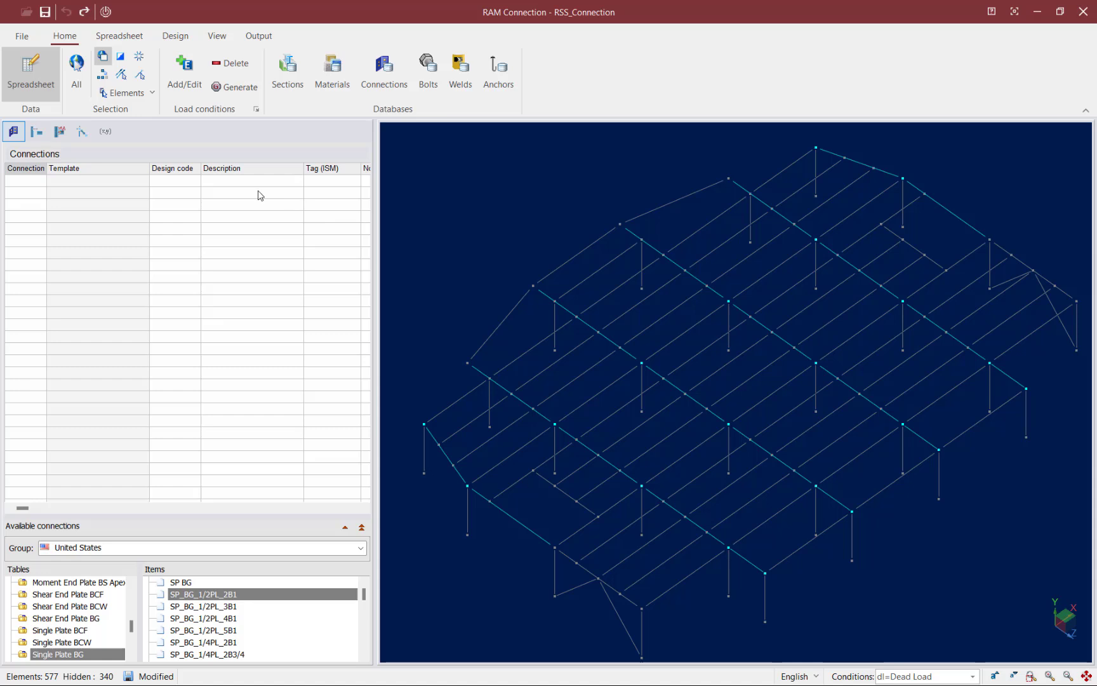
Assign the basic SP single plate shear connection to the selected joints, with each connection designed individually
left_click(174, 36)
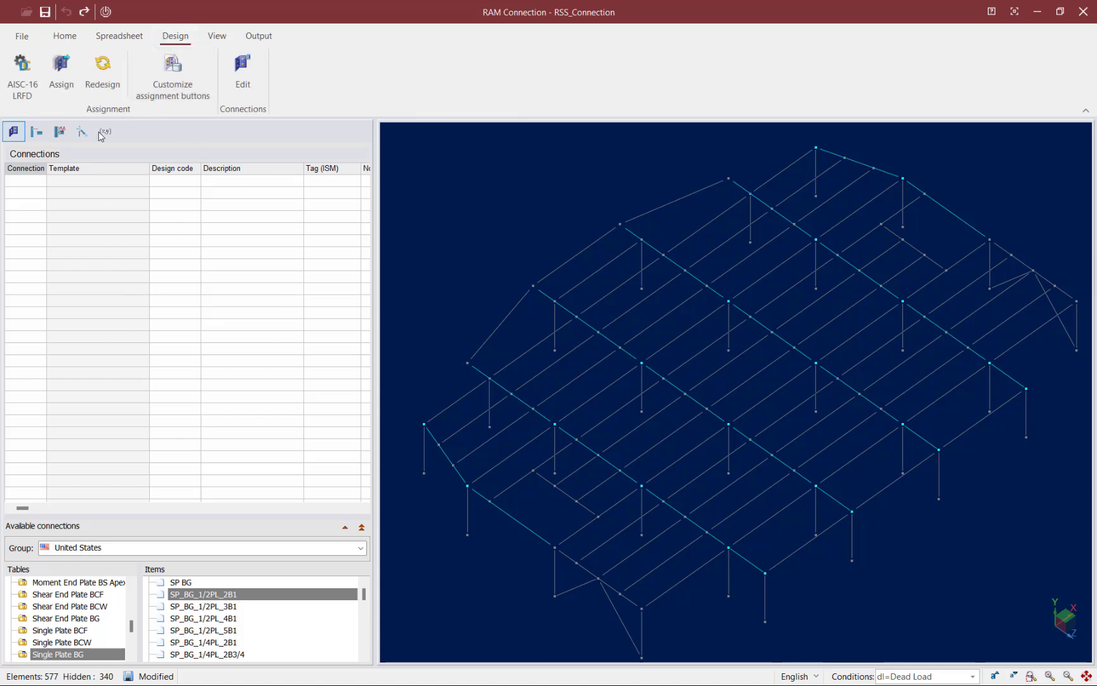
left_click(61, 72)
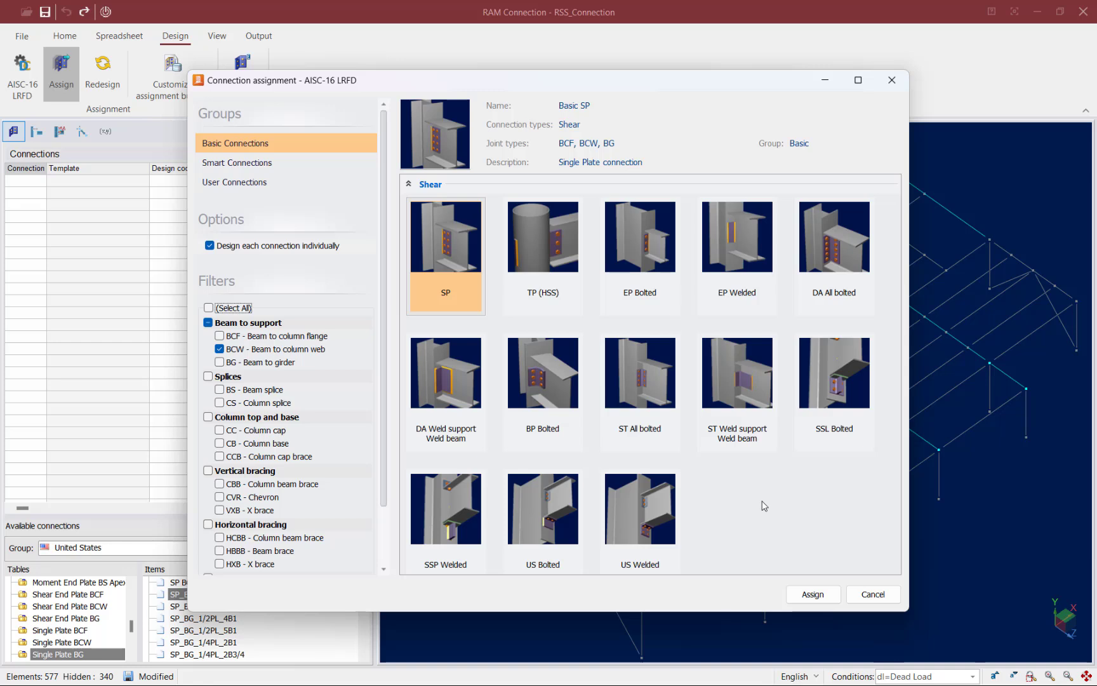
left_click(451, 278)
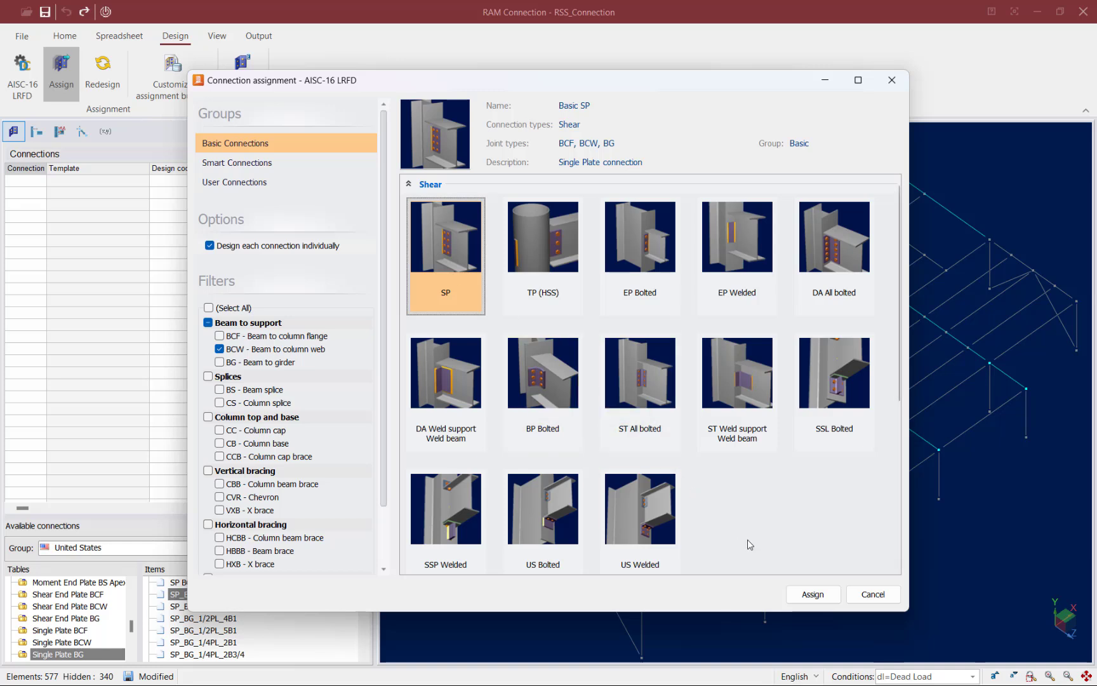
left_click(804, 596)
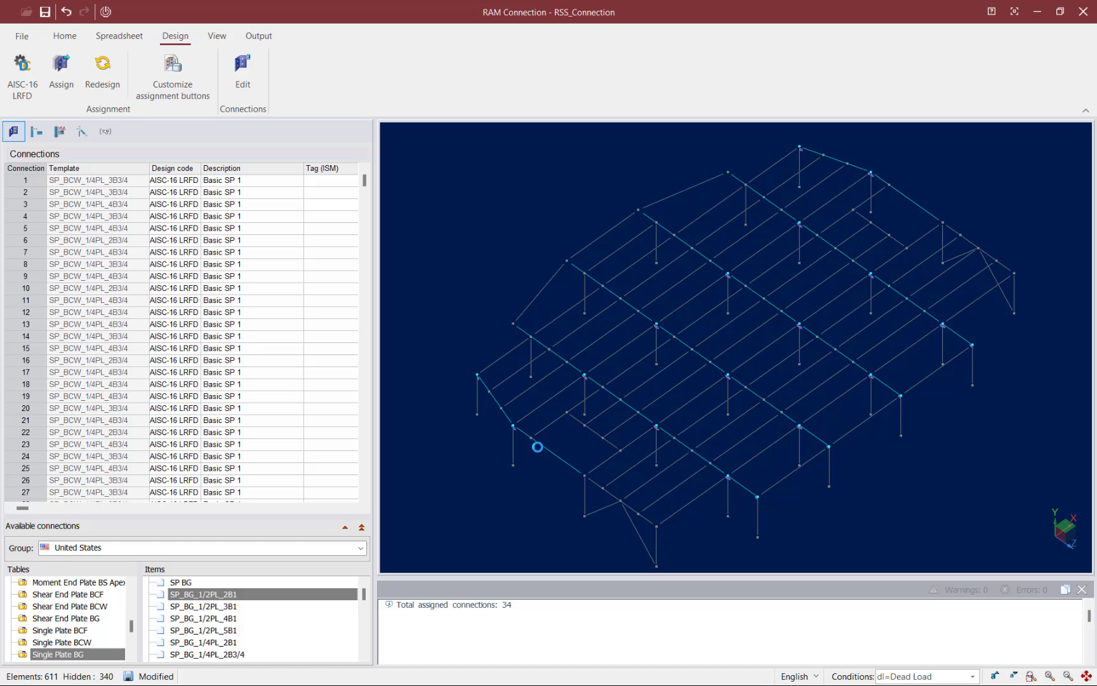
Display the design status of the assigned connections for the controlling combination
left_click(218, 39)
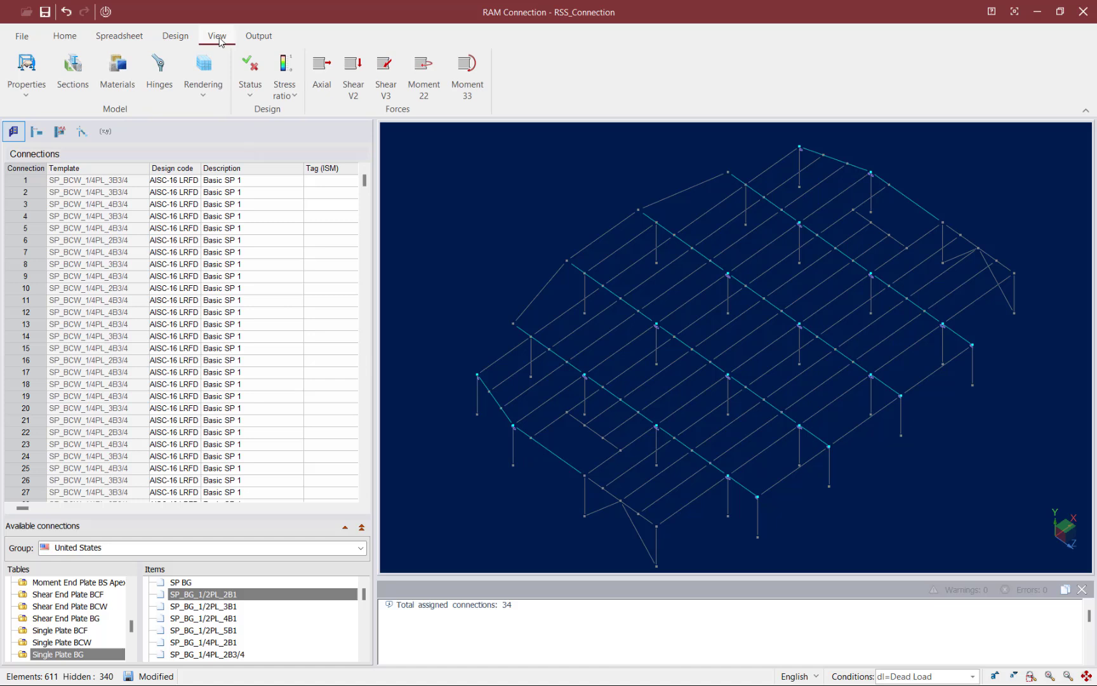
left_click(249, 63)
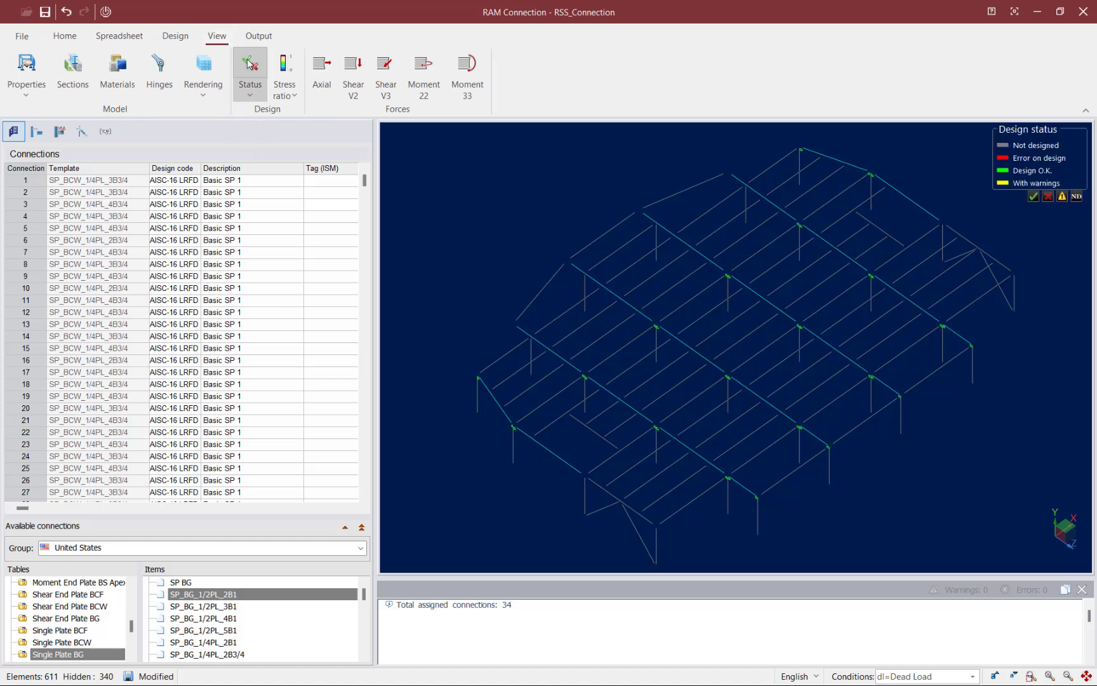
left_click(257, 97)
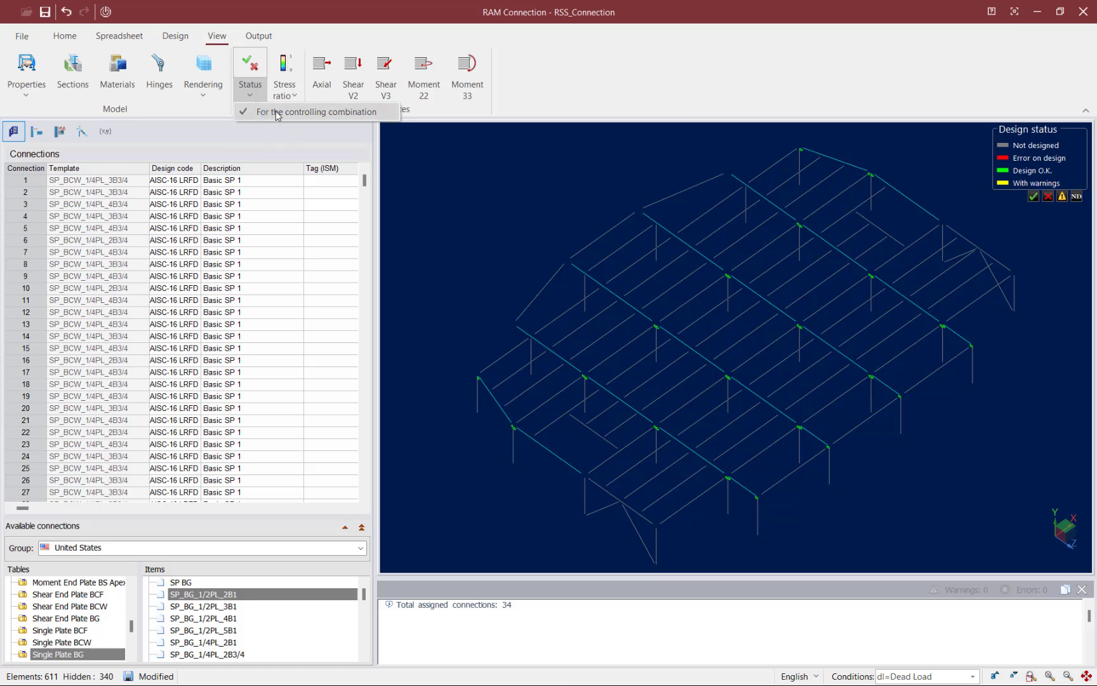
left_click(302, 24)
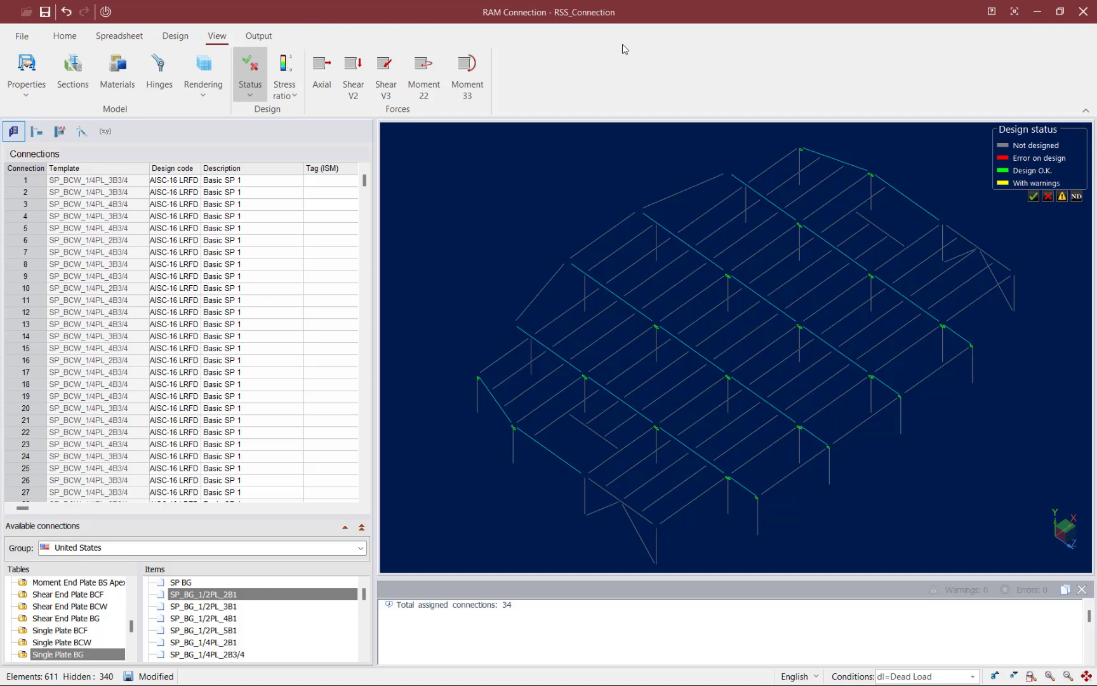
Check for connections with design errors using the status filters, and select those with Design O.K. status
left_click(1049, 197)
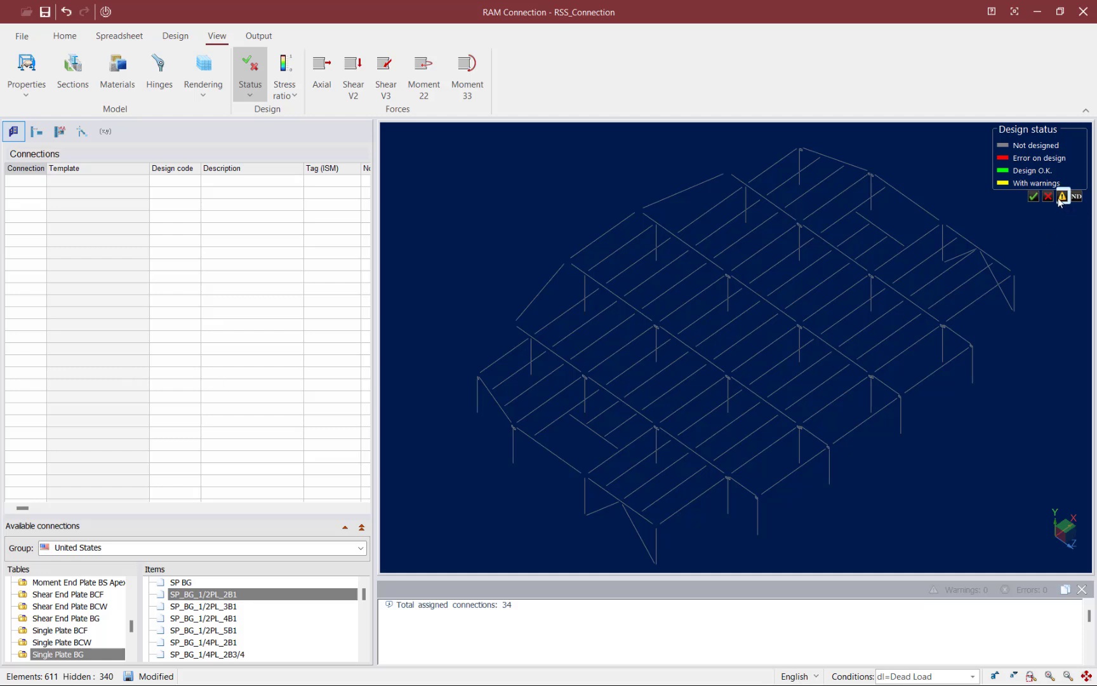
mouse_move(1015, 304)
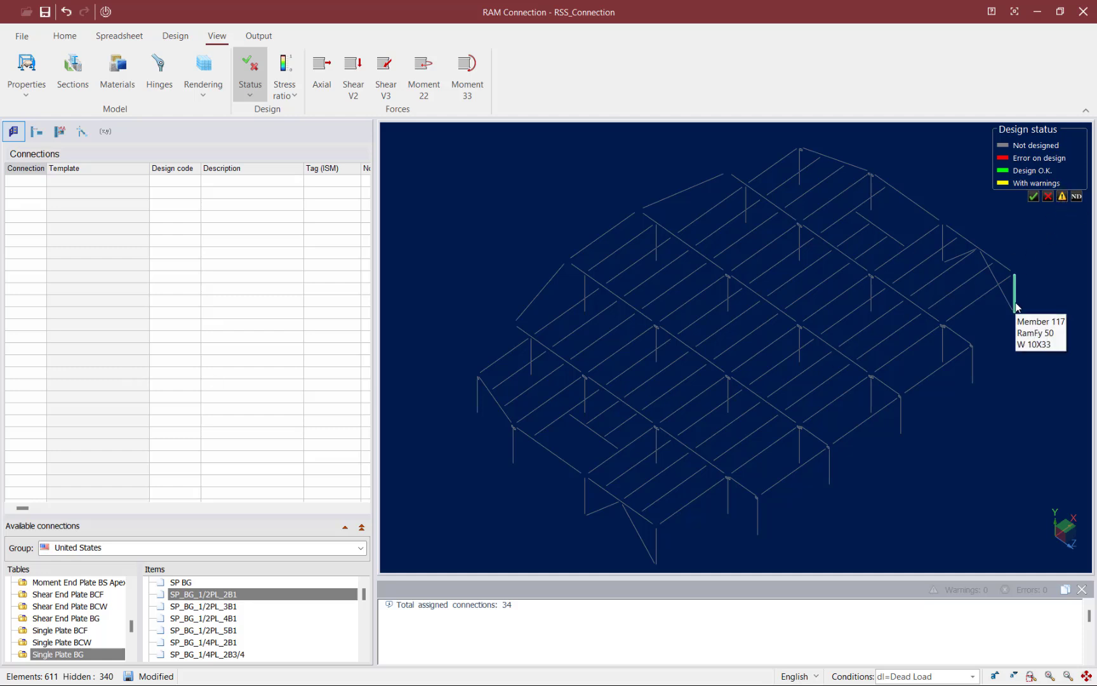
left_click(1032, 197)
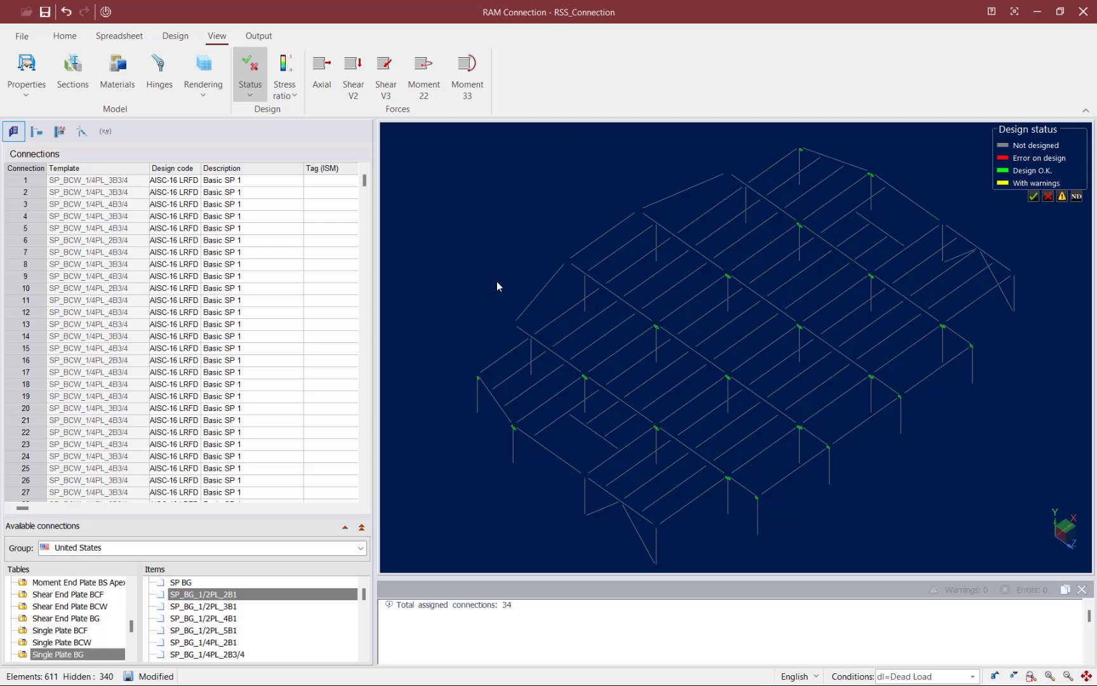
Select one interior beam-to-column web connection and extend the selection to all identical connections
left_click(657, 327)
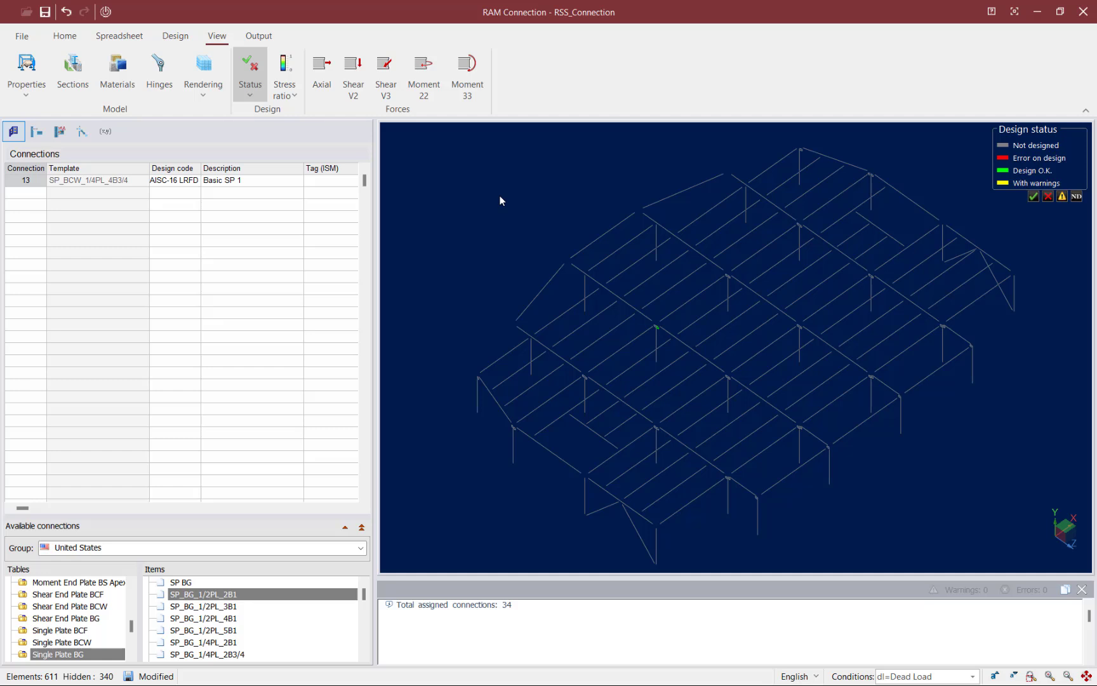
left_click(71, 36)
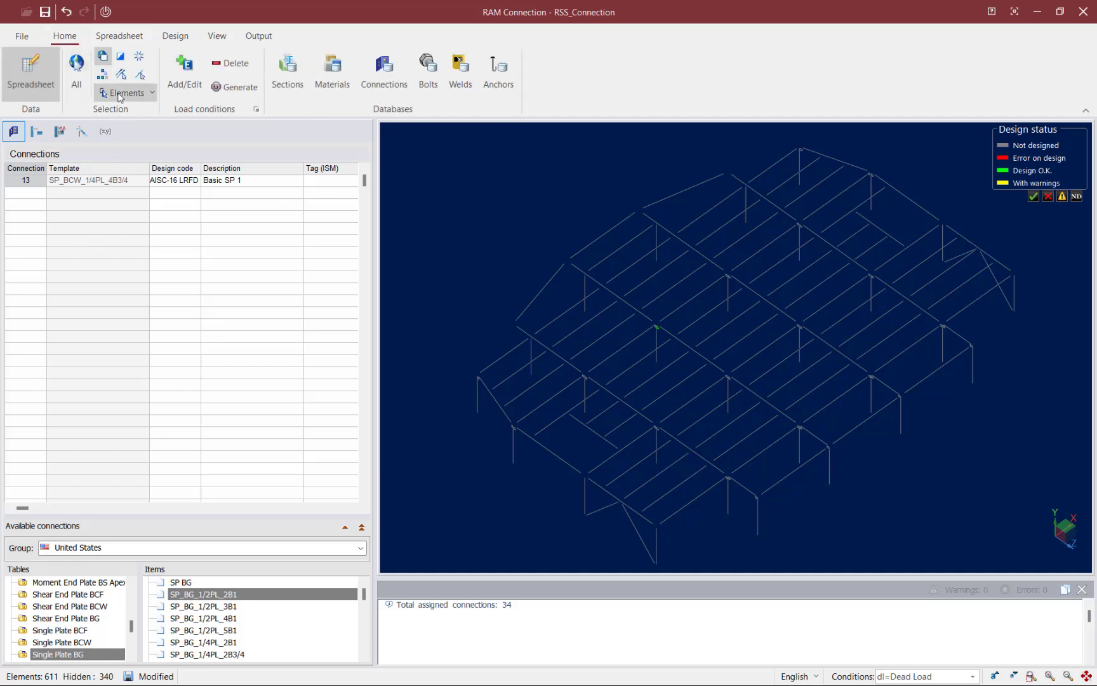
left_click(120, 93)
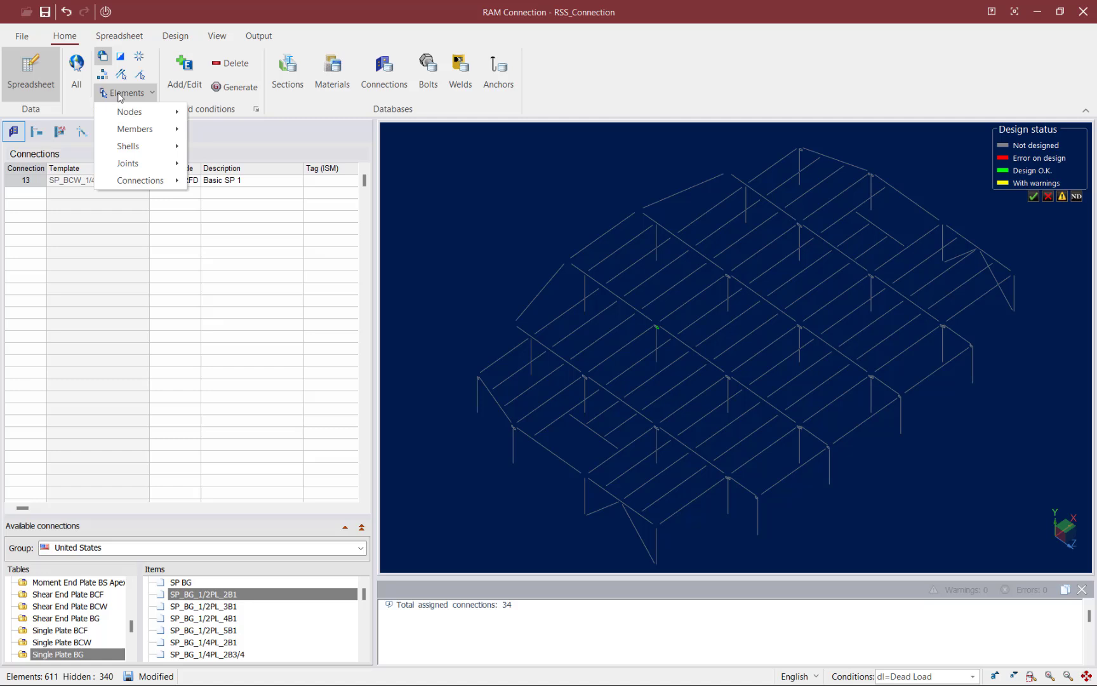
mouse_move(138, 181)
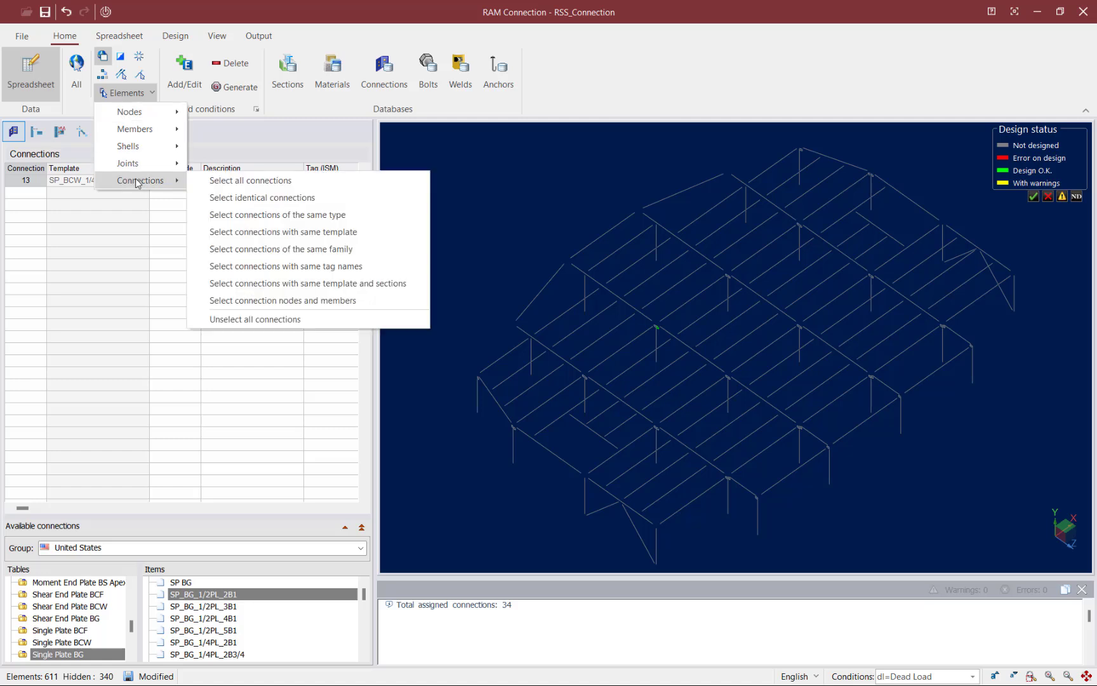
left_click(231, 199)
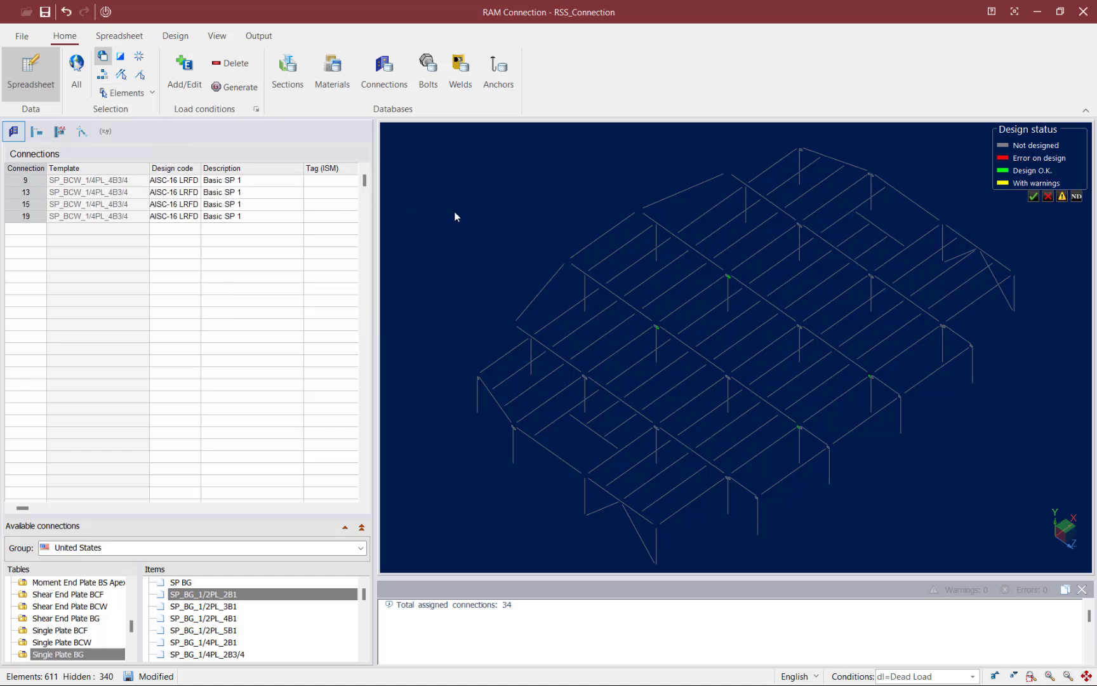
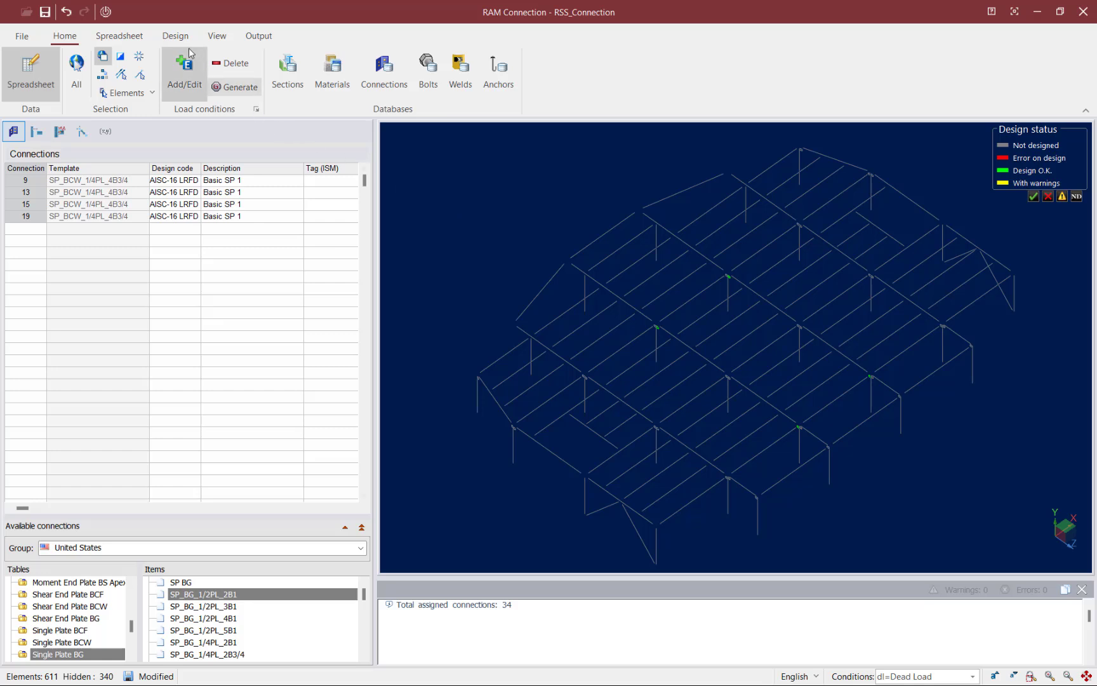
Open the selected identical connections for editing in the Connection Pad and inspect the plate and bolts in 3D
left_click(181, 36)
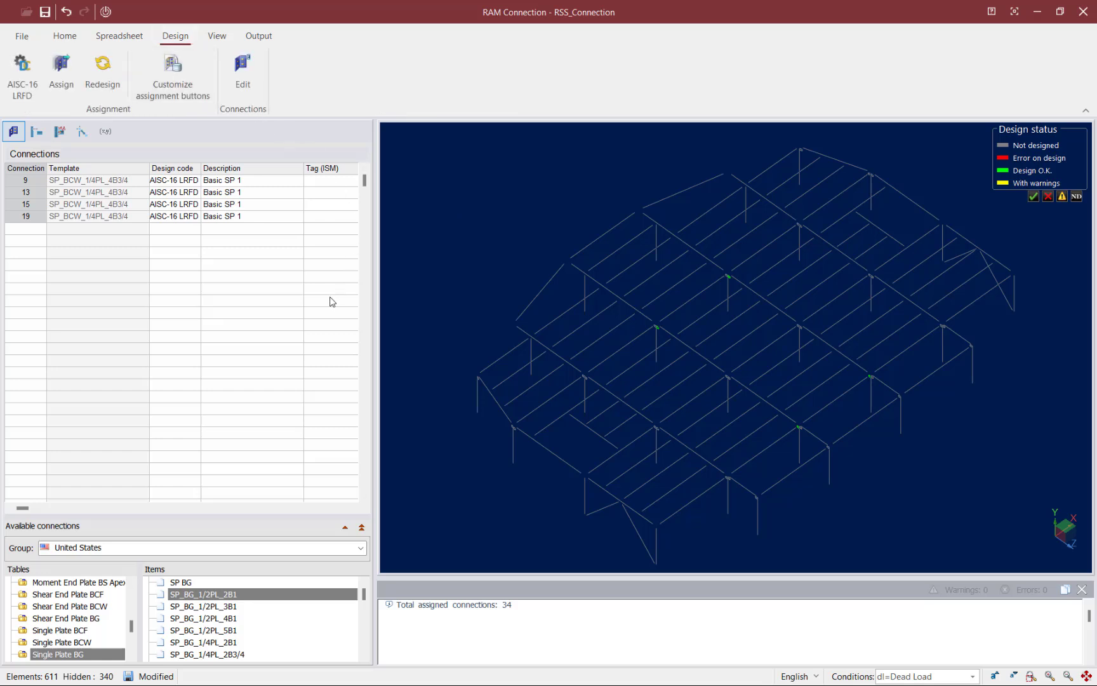
left_click(242, 74)
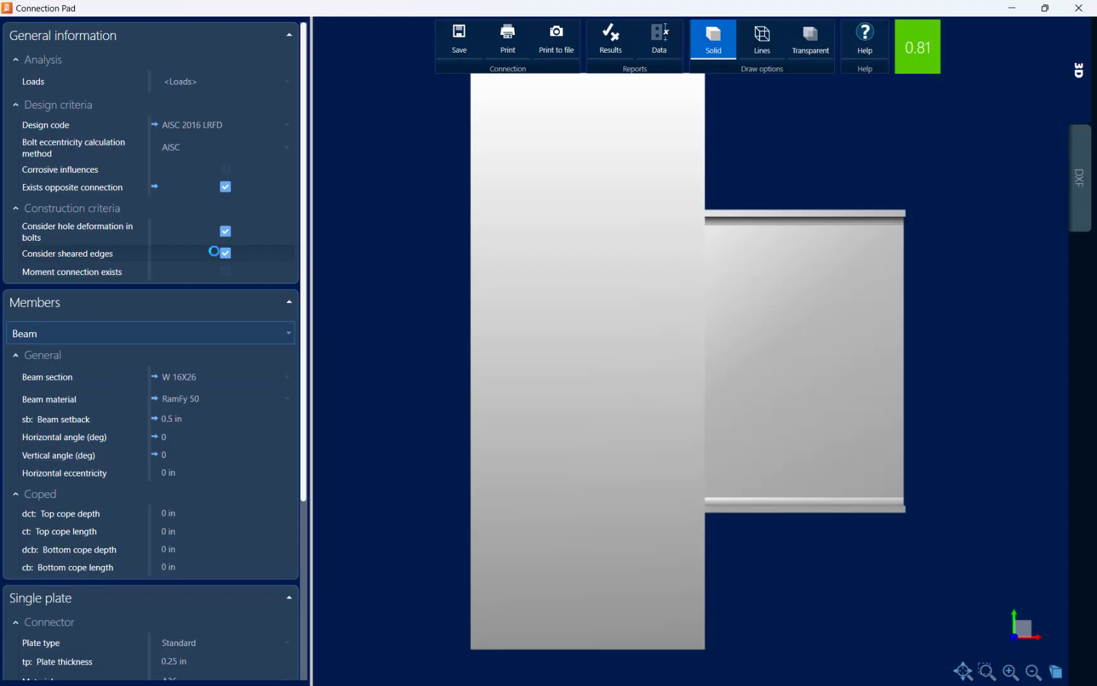
left_click_drag(646, 337, 566, 365)
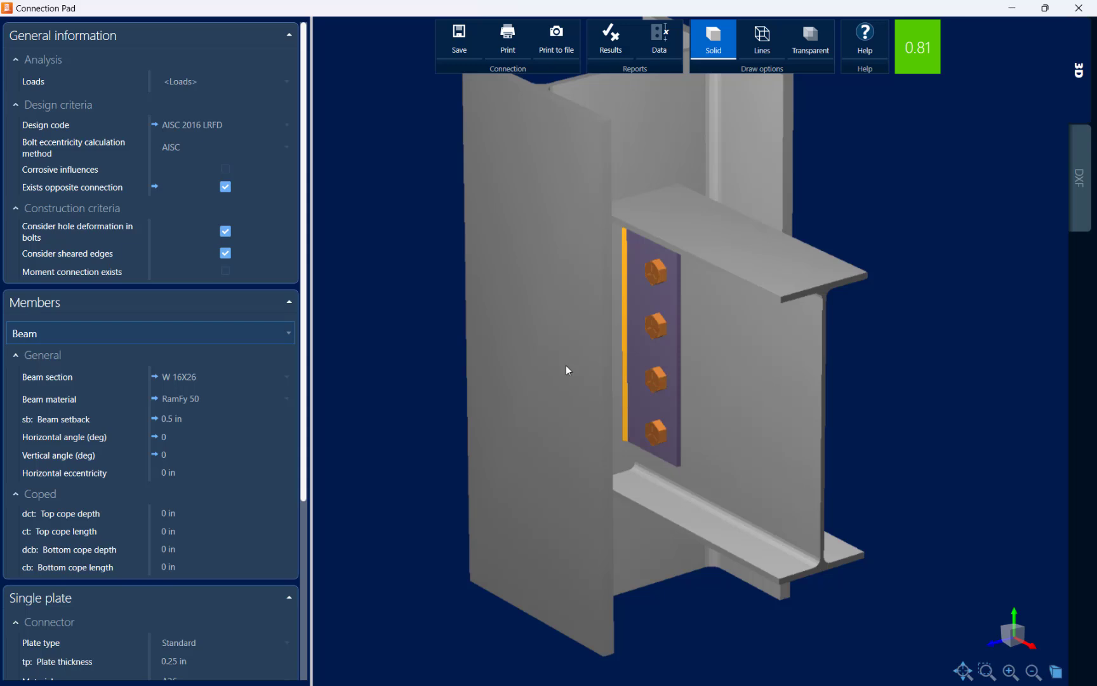
Try the Extended plate type with Beam edge inside support flanges turned off, and return the plate type to Standard
scroll(305, 432, "down", 8)
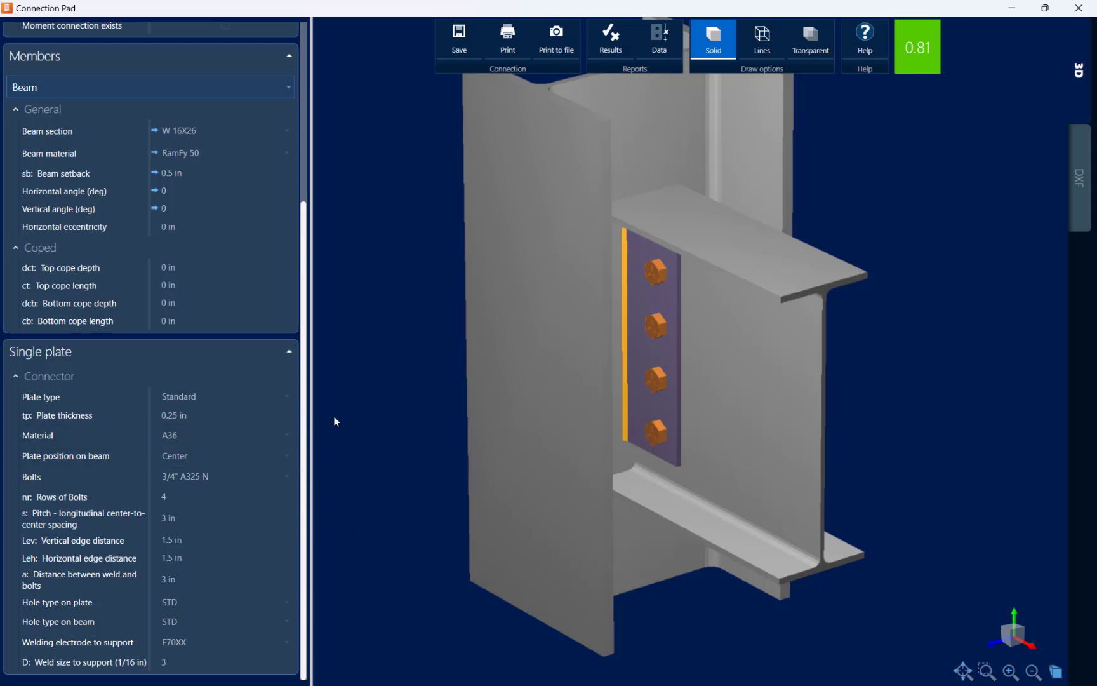
left_click(254, 397)
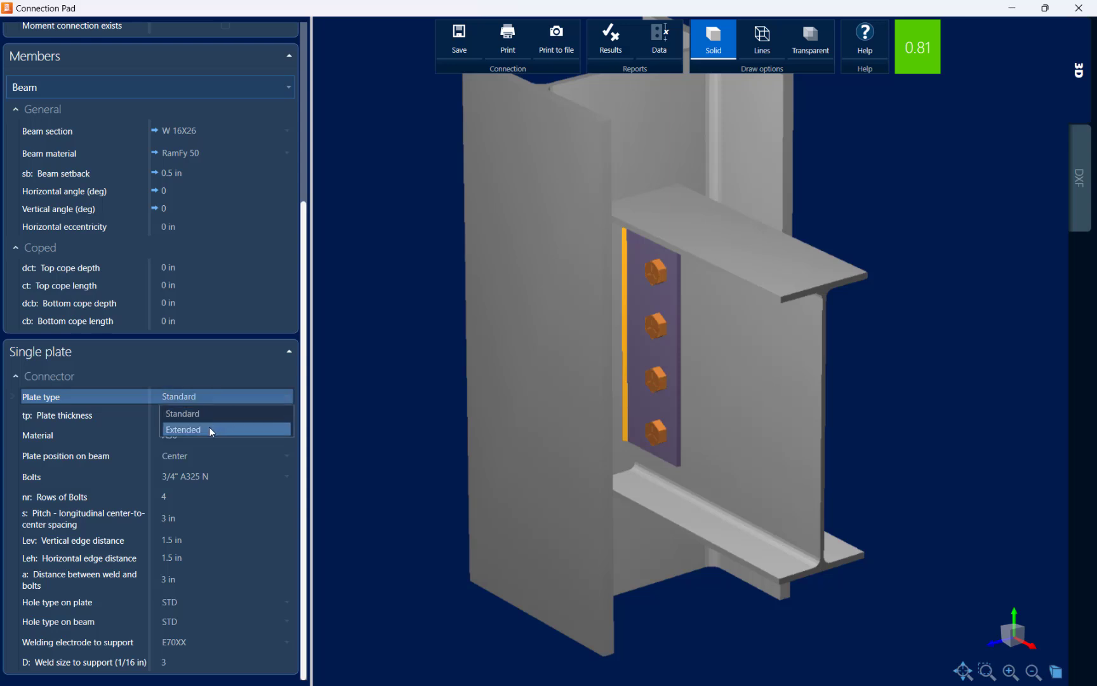
left_click(184, 429)
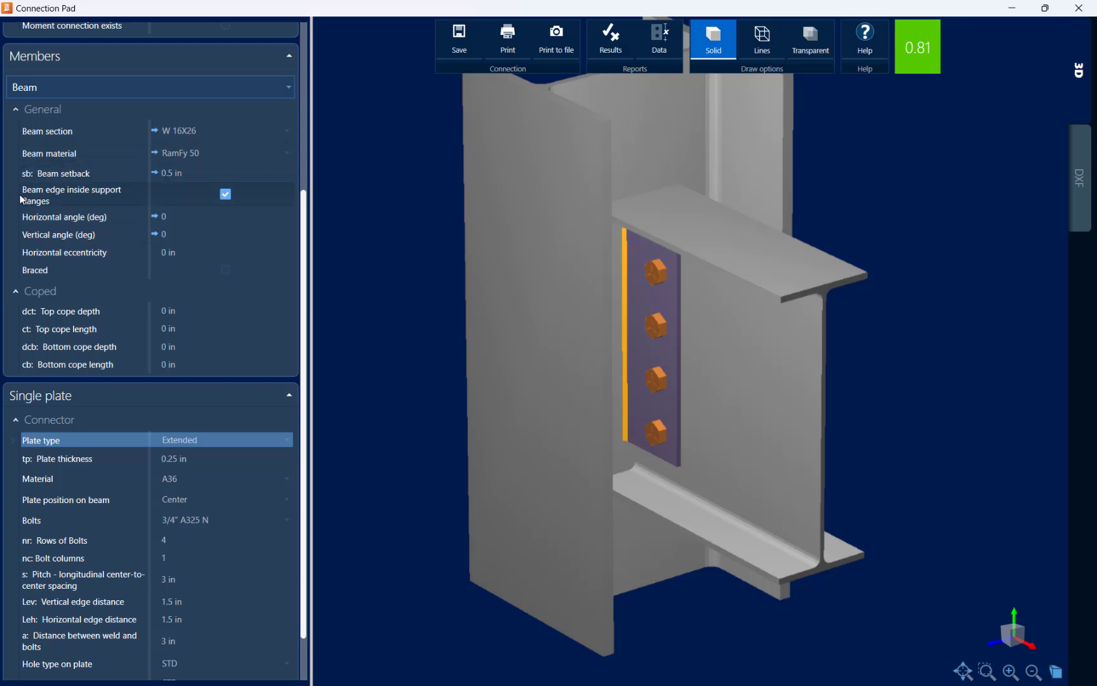
left_click(225, 194)
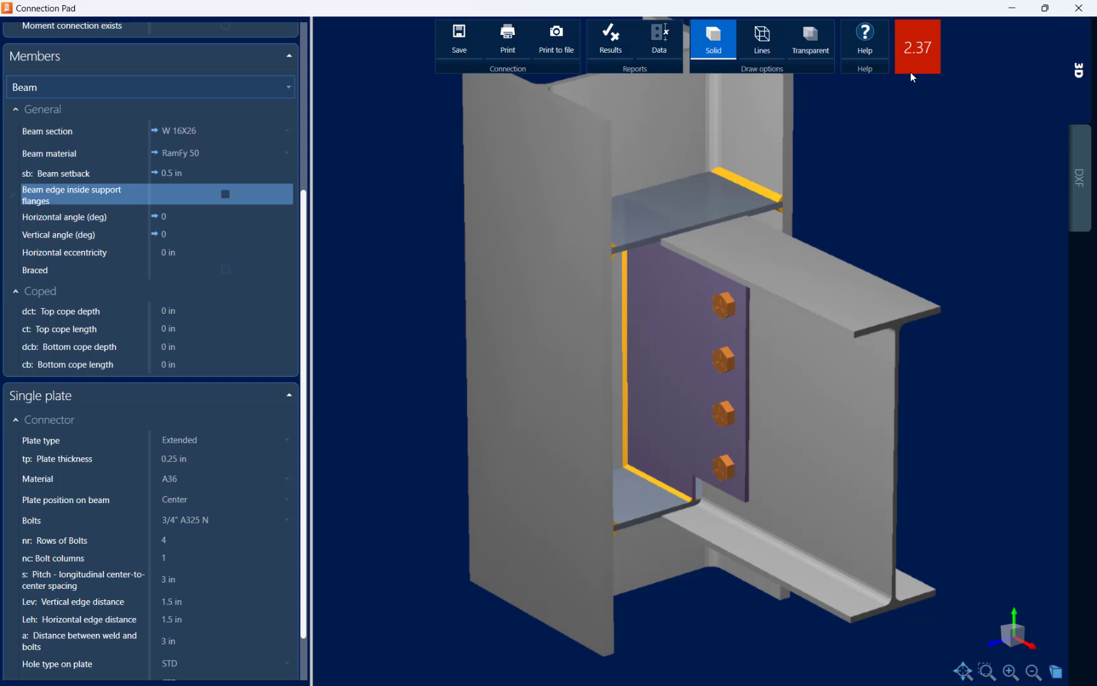
left_click(181, 443)
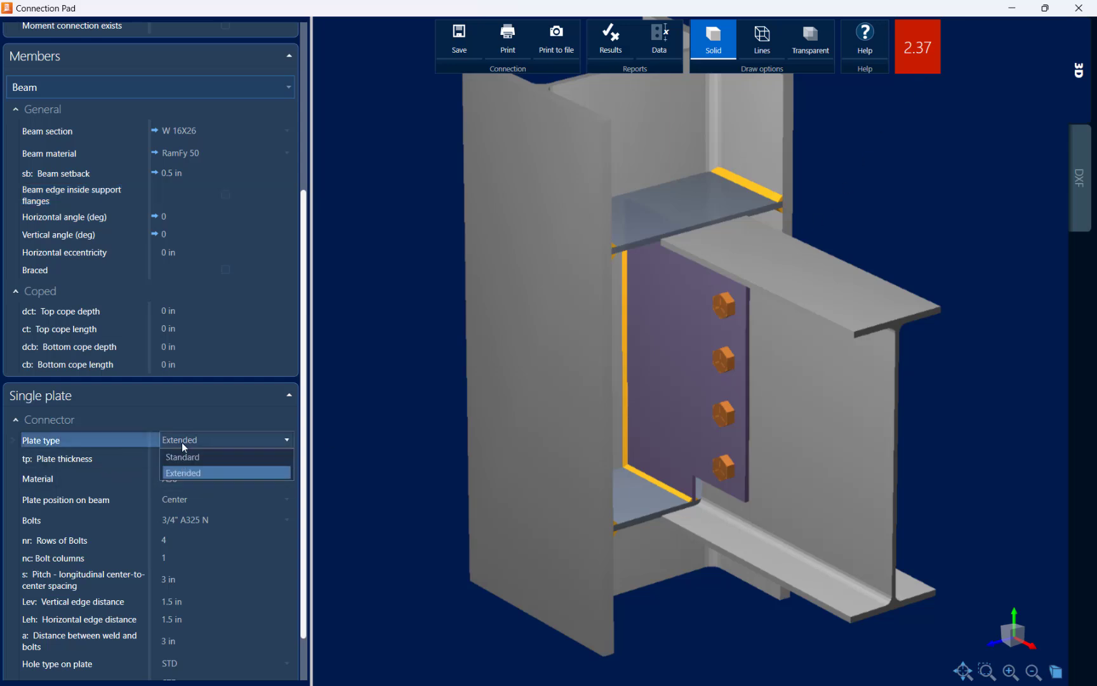
left_click(182, 456)
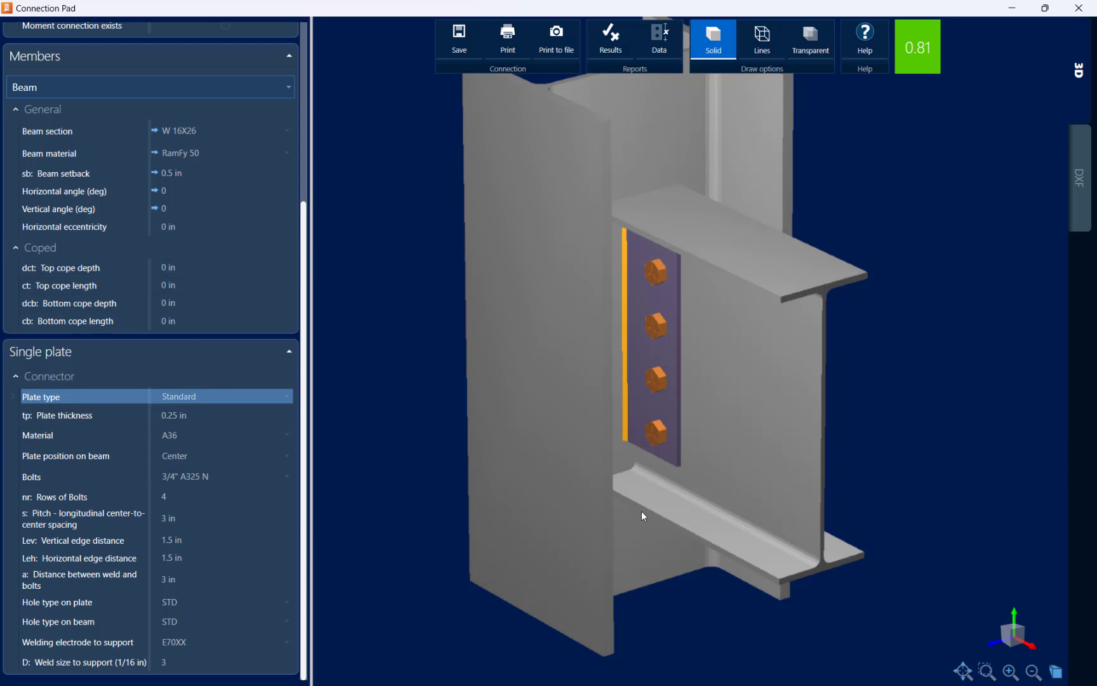
Set the beam's top and bottom cope depths to 1 in and both cope lengths to 6 in
left_click(212, 267)
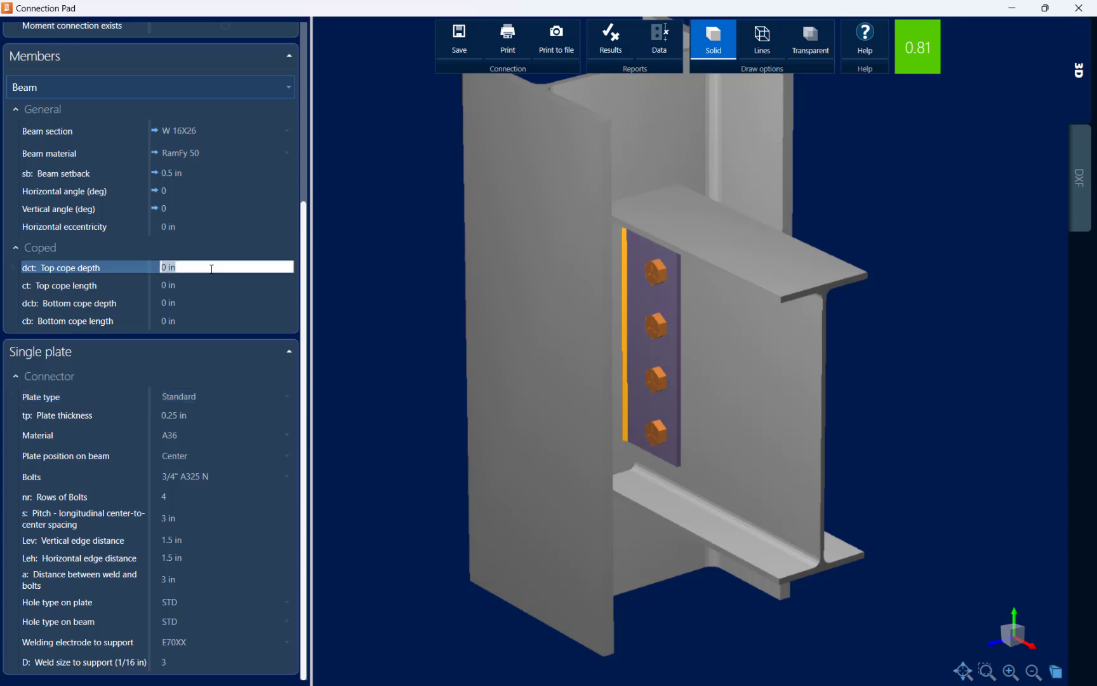
type("1")
left_click(185, 302)
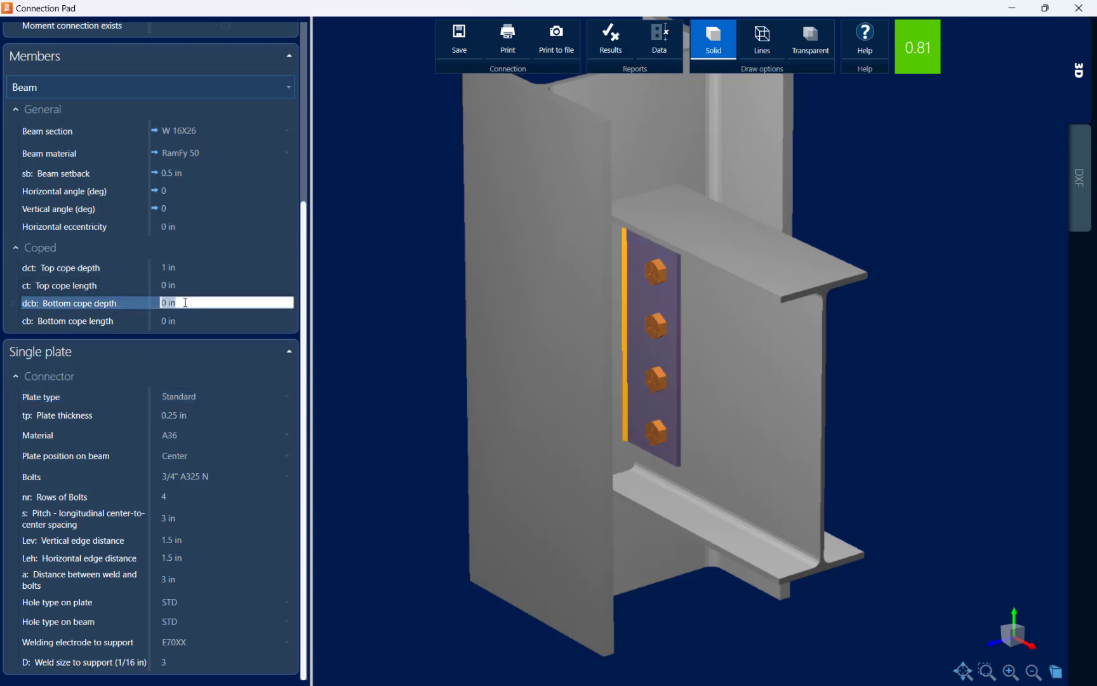
type("1")
left_click(186, 286)
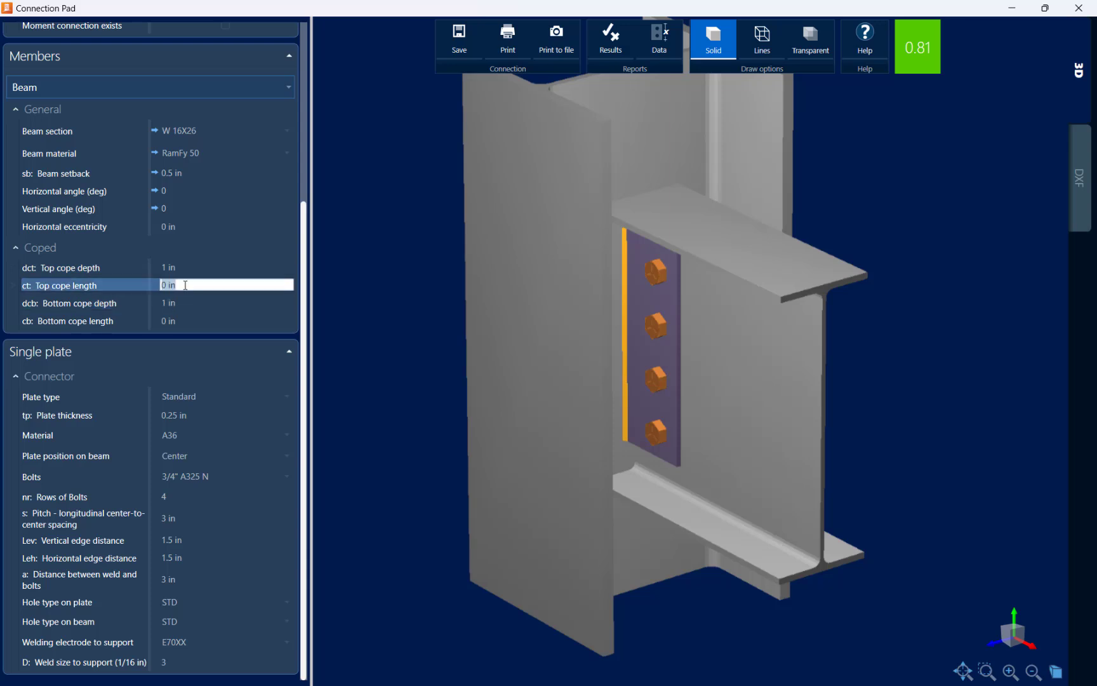
type("6")
left_click(186, 322)
type("6")
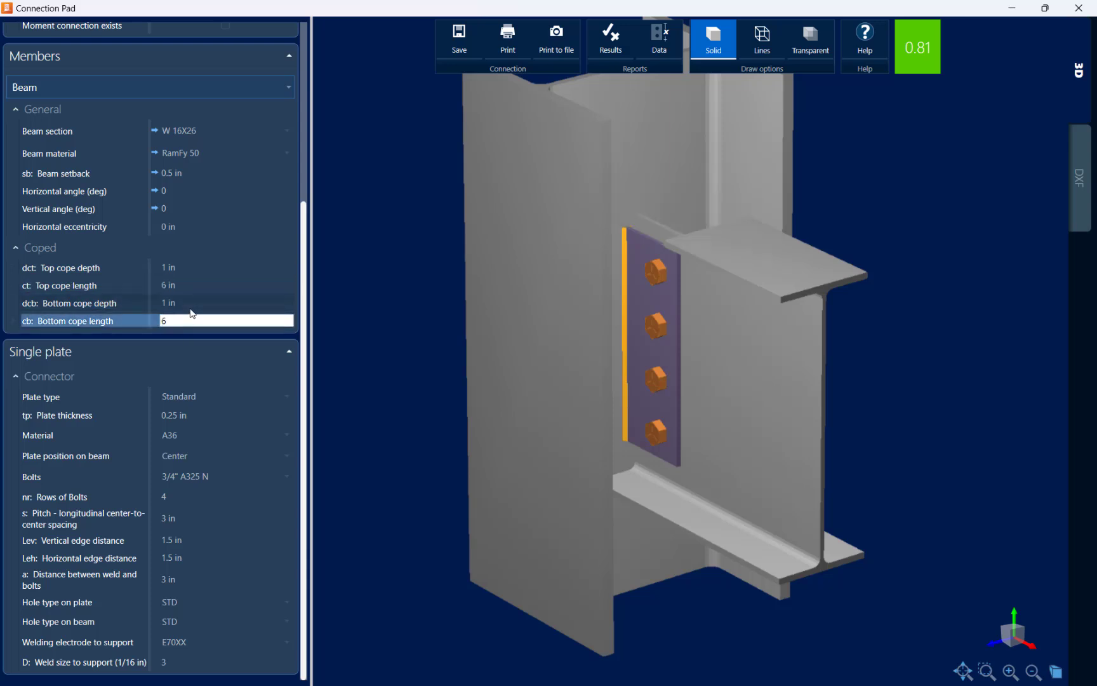
left_click(190, 303)
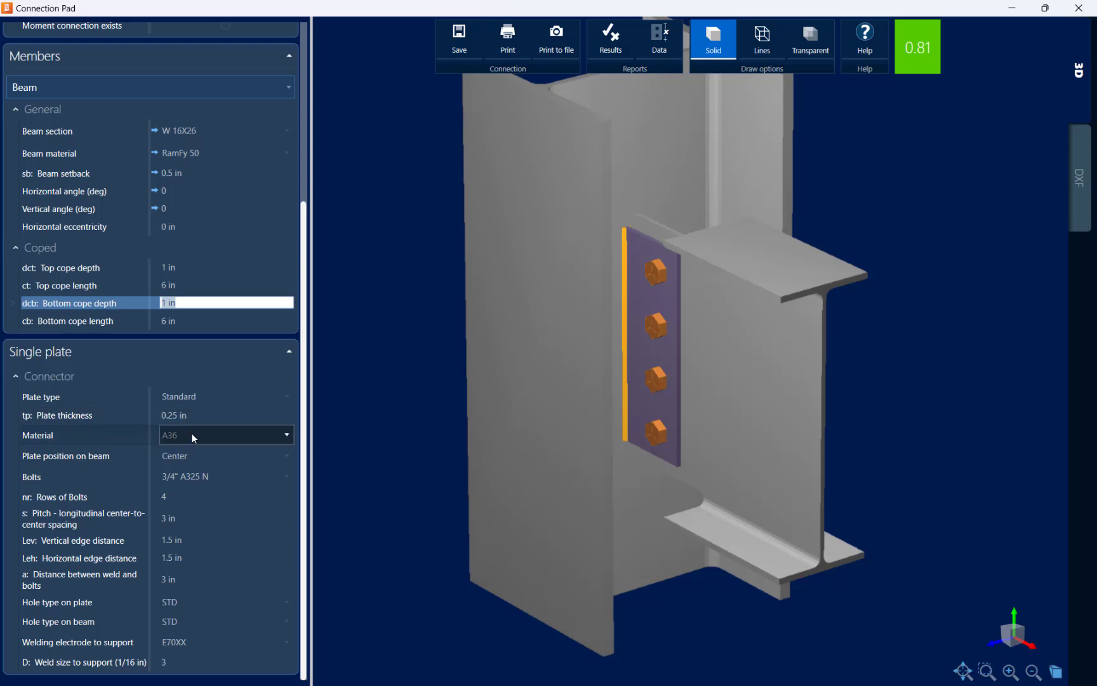
Review the available bolt types, plate hole types and welding electrodes for the single plate, keeping the current choices
left_click(202, 476)
left_click(201, 476)
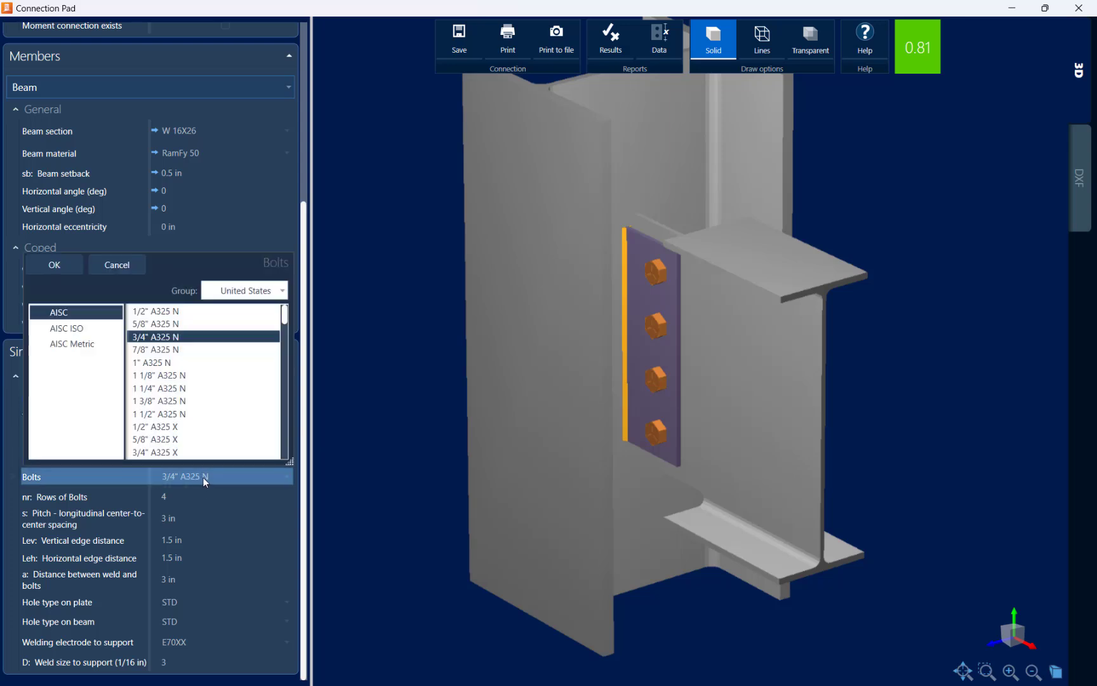
left_click(354, 464)
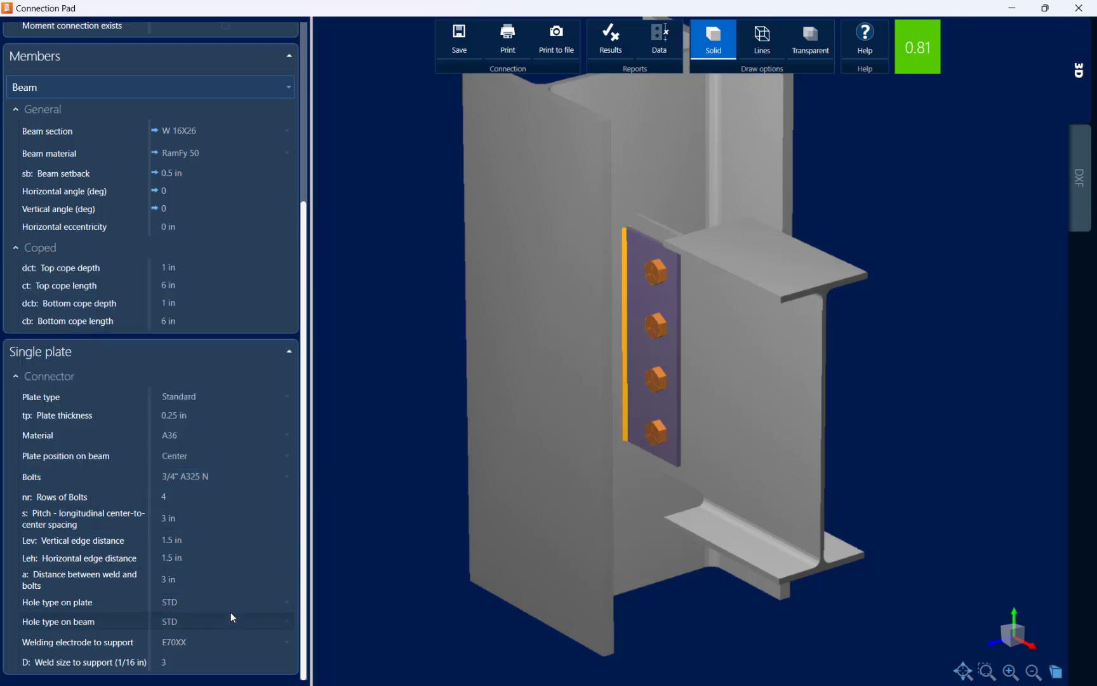
left_click(203, 603)
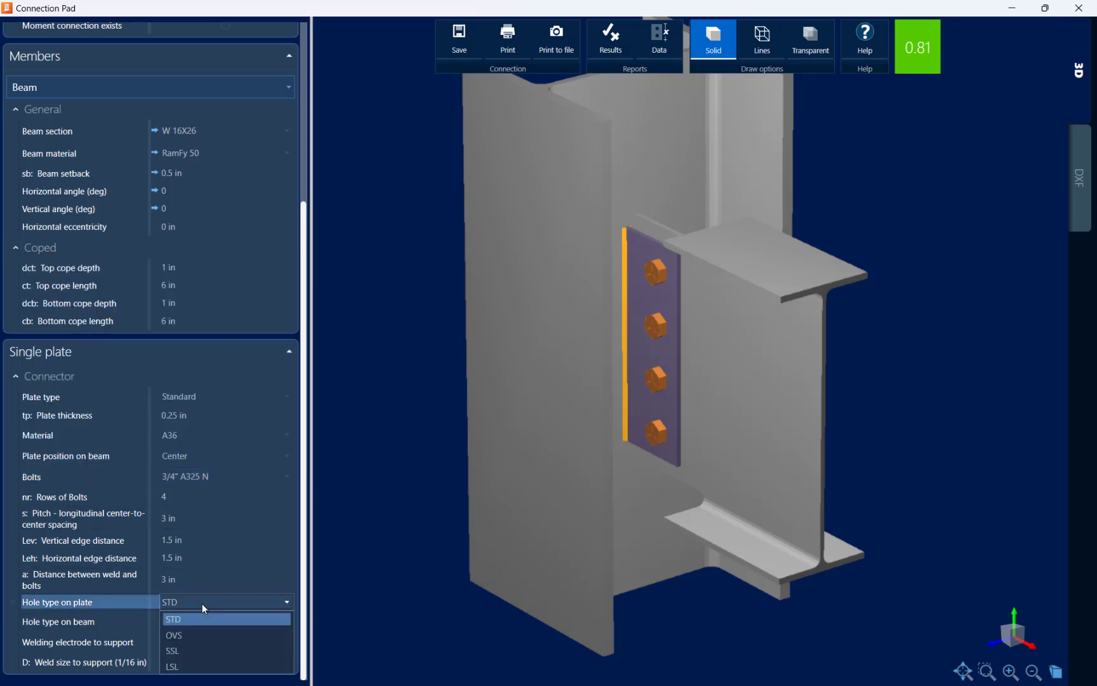
left_click(203, 603)
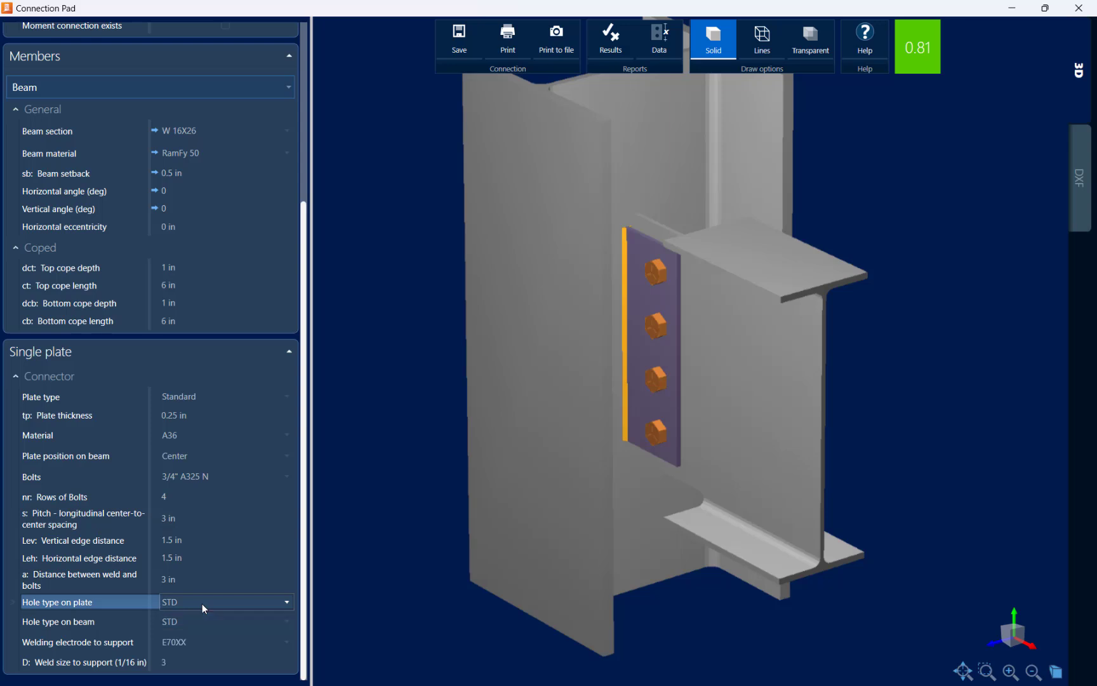
left_click(190, 642)
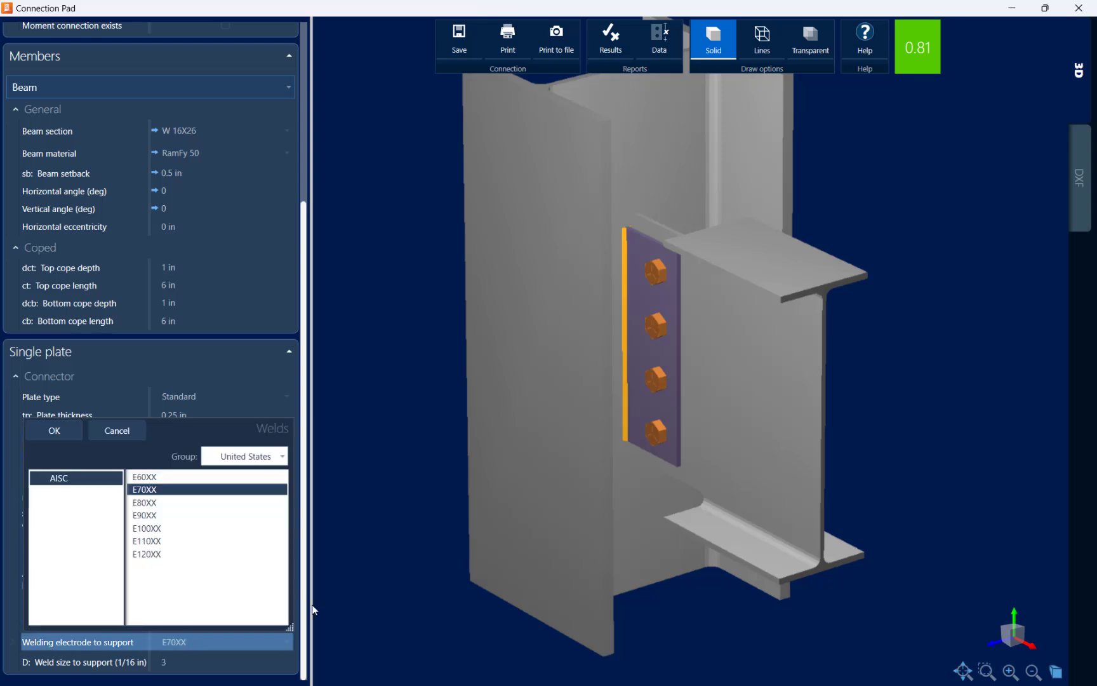
left_click(412, 518)
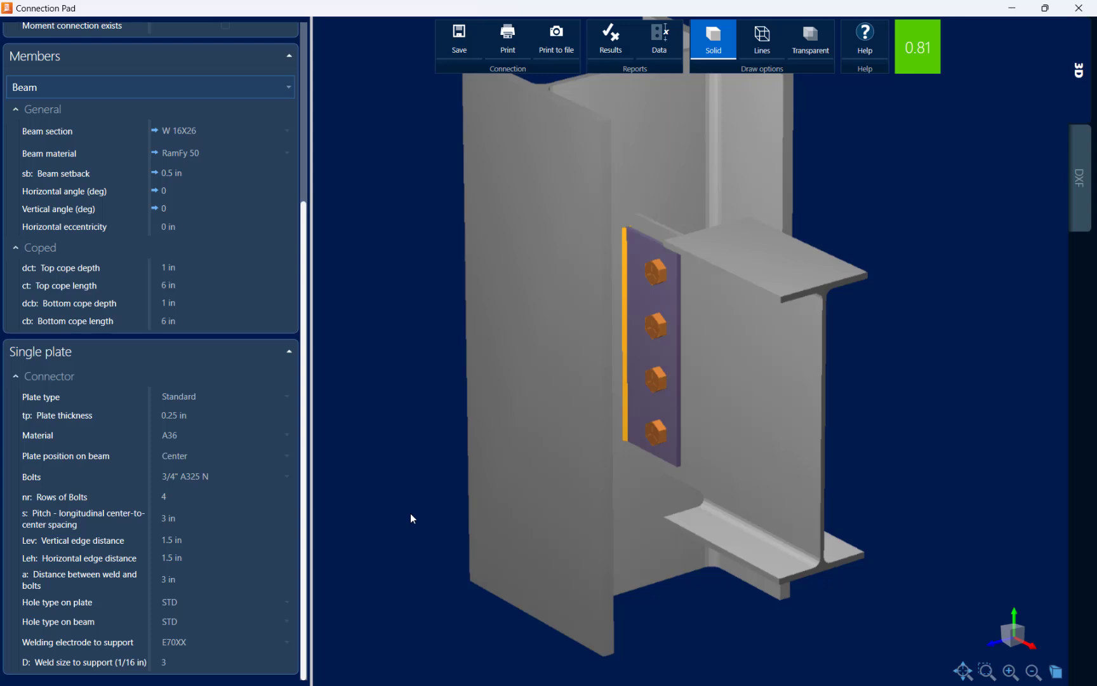
Review the shear plate design checks in the connection's results report with formulas shown, and close the report
left_click(609, 34)
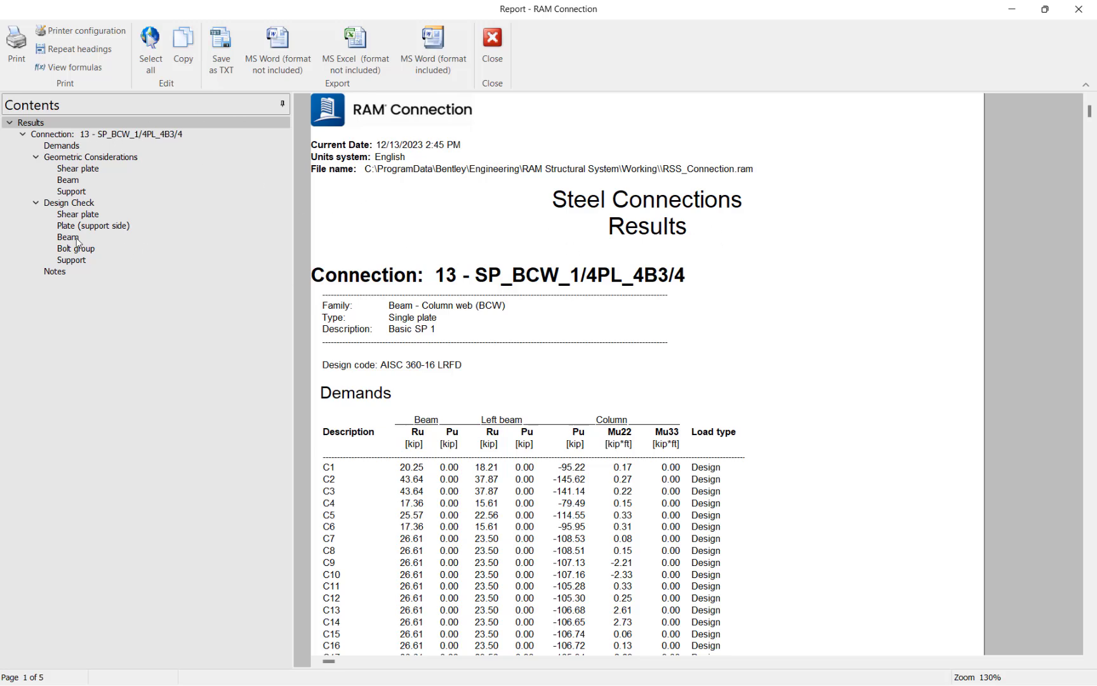
left_click(66, 218)
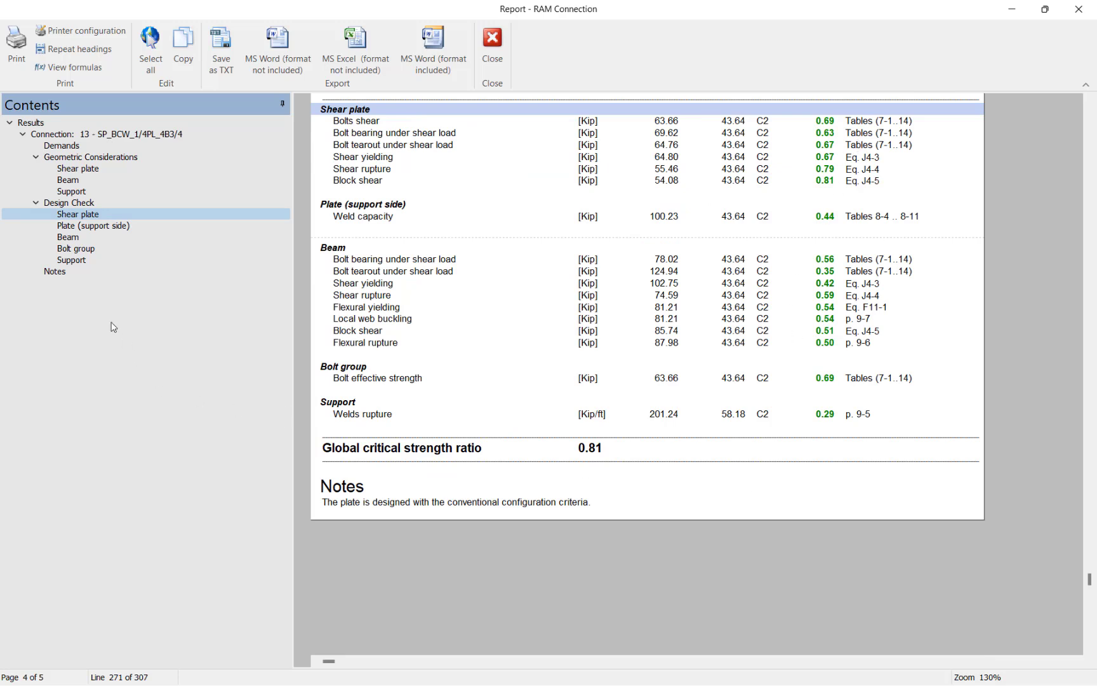
left_click(45, 73)
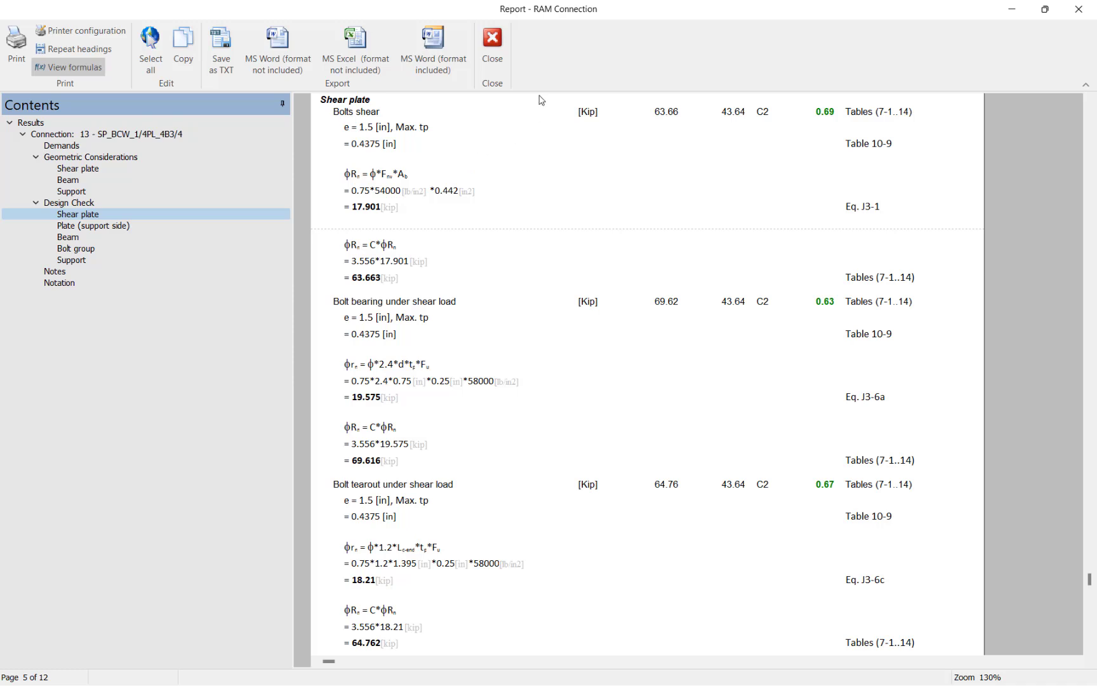
left_click(493, 47)
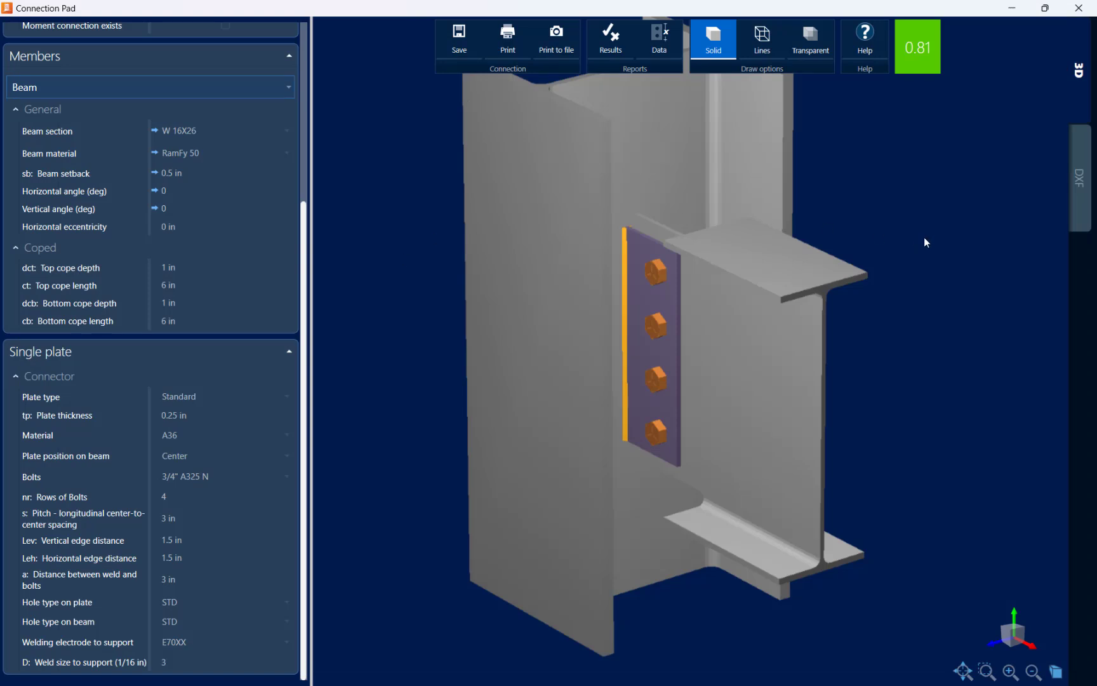
View the connection's DXF detail drawings, save the connection and close the Connection Pad
left_click(1079, 184)
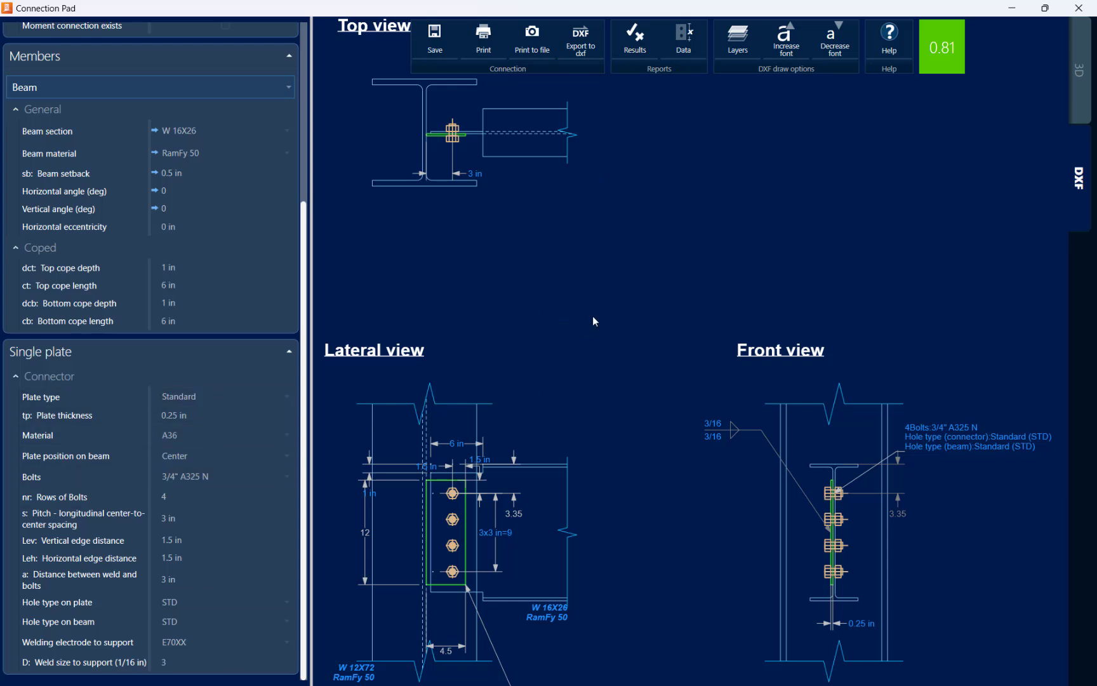
left_click(434, 42)
left_click(1079, 8)
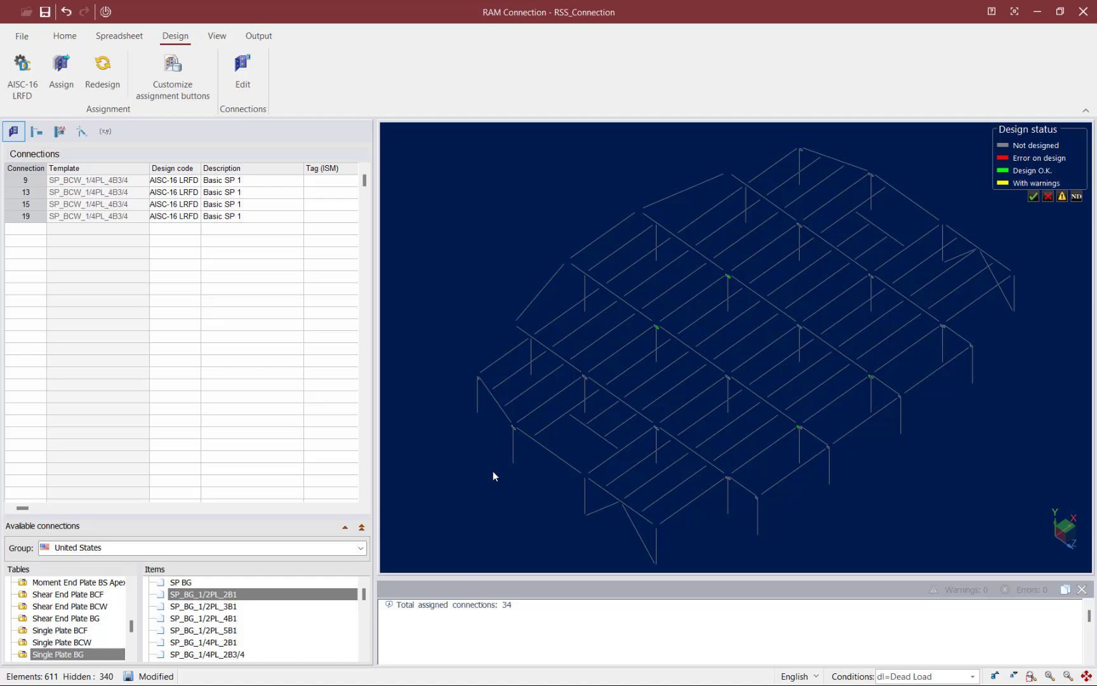
Inspect the geometry and plate data of the single plate connection at the round column near the model's front edge, and close it
left_click(635, 375)
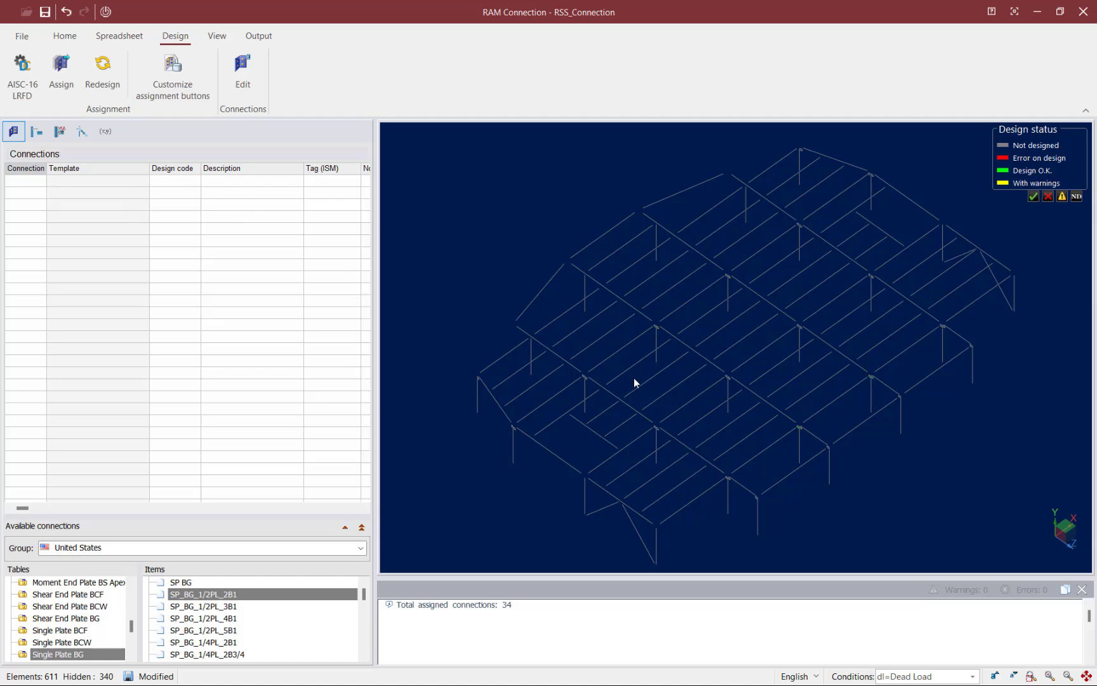
left_click(755, 501)
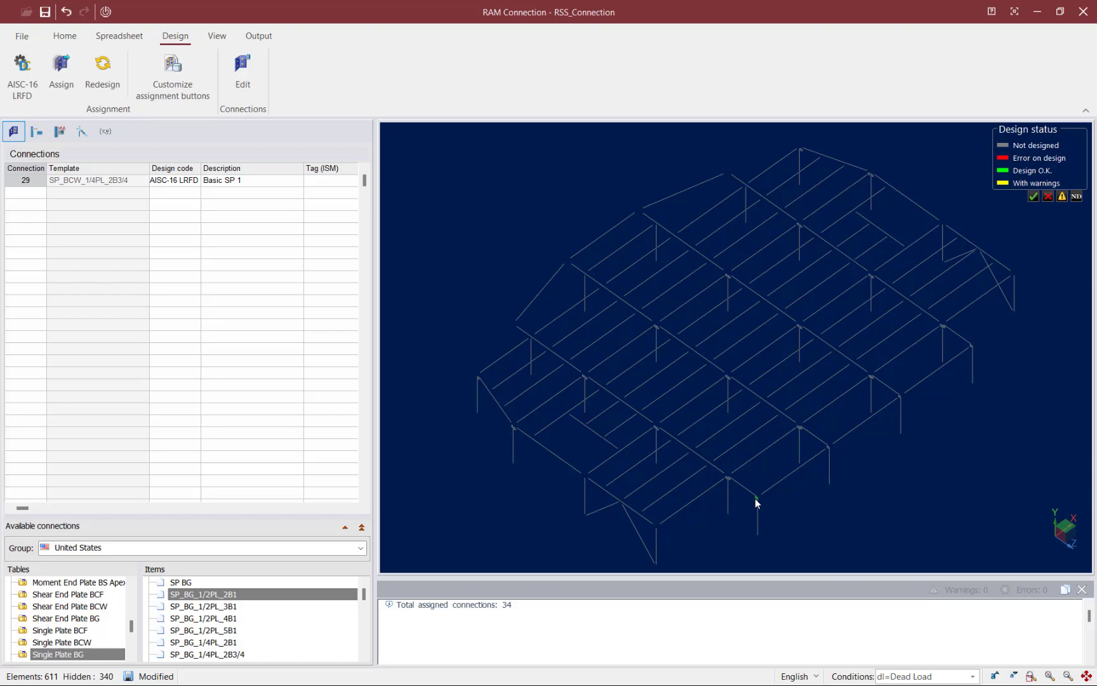
double_click(756, 500)
left_click_drag(778, 386, 738, 421)
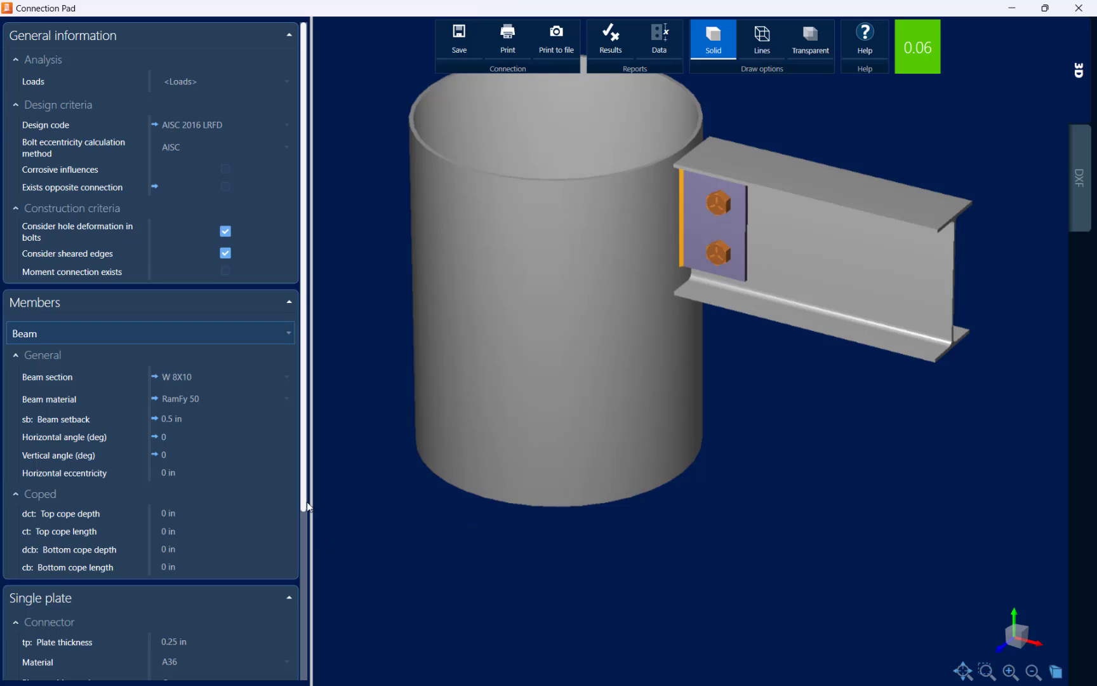
left_click_drag(305, 502, 298, 670)
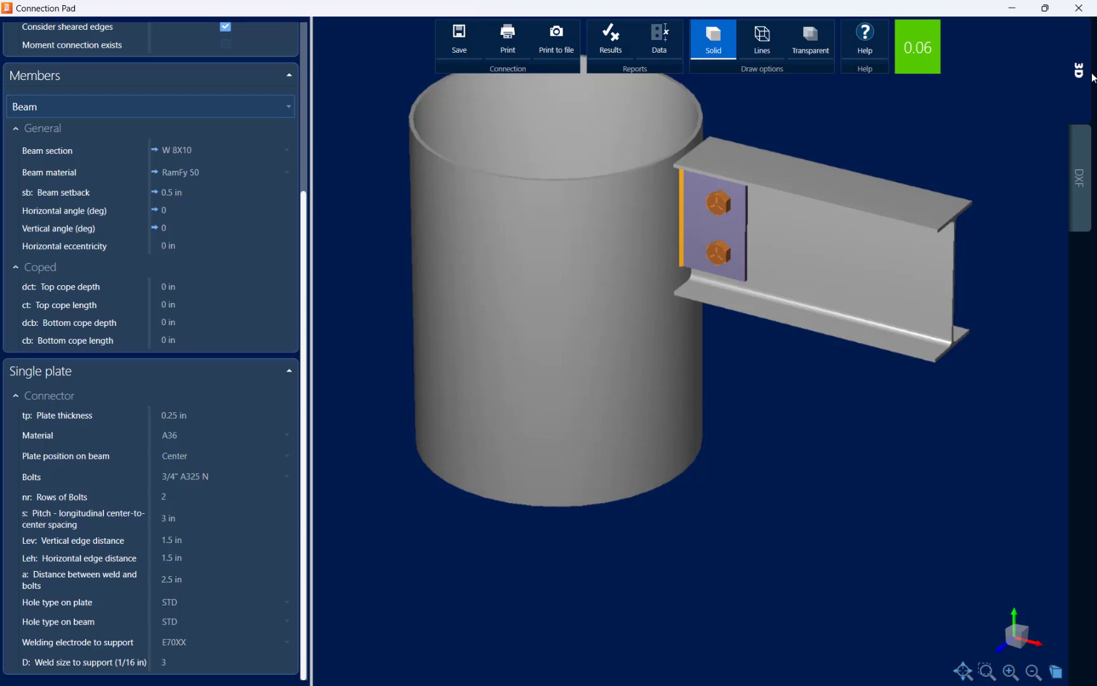
left_click(1082, 9)
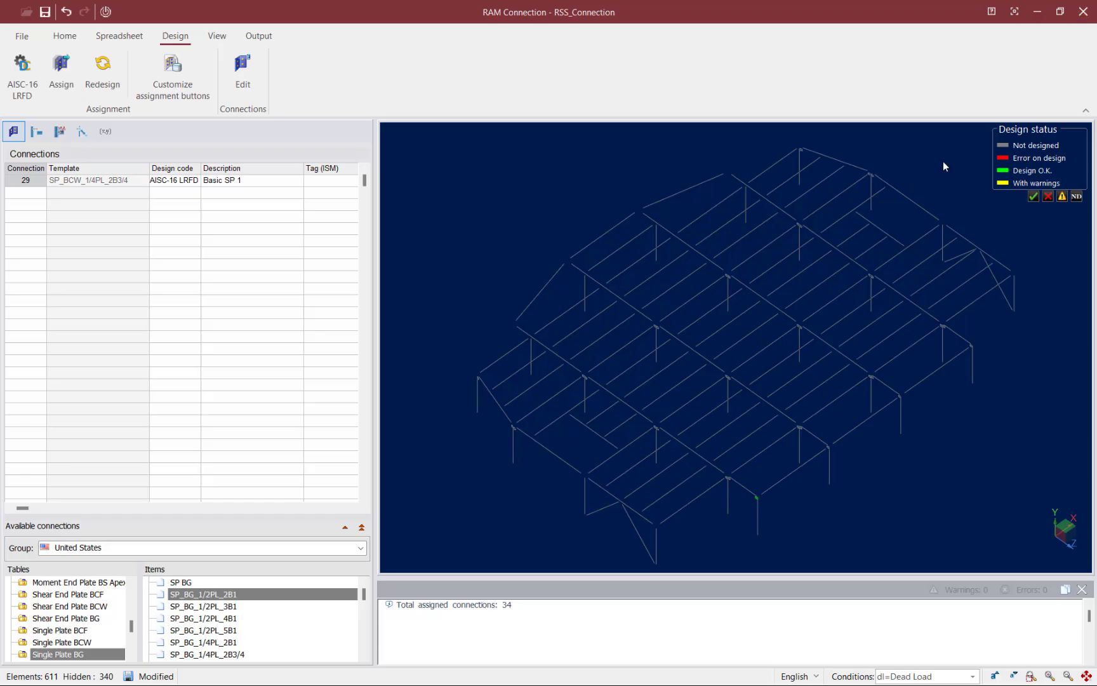
Open the skewed beam's column web connection at the building's angled corner and inspect its 3D view and plate data
scroll(472, 445, "up", 5)
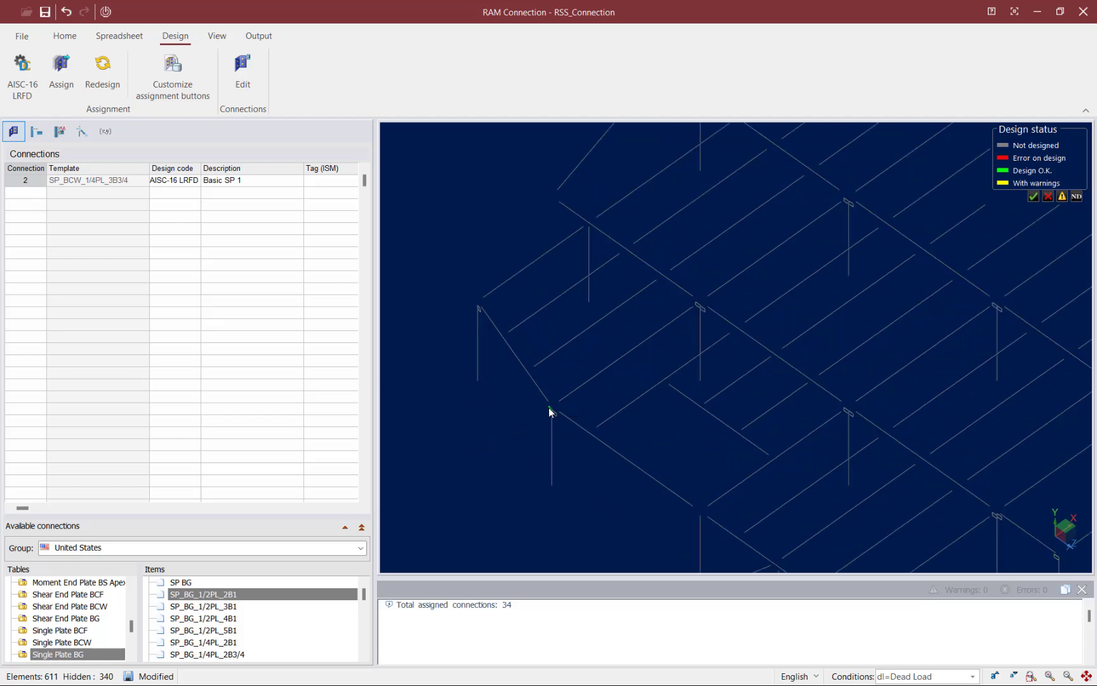
double_click(549, 409)
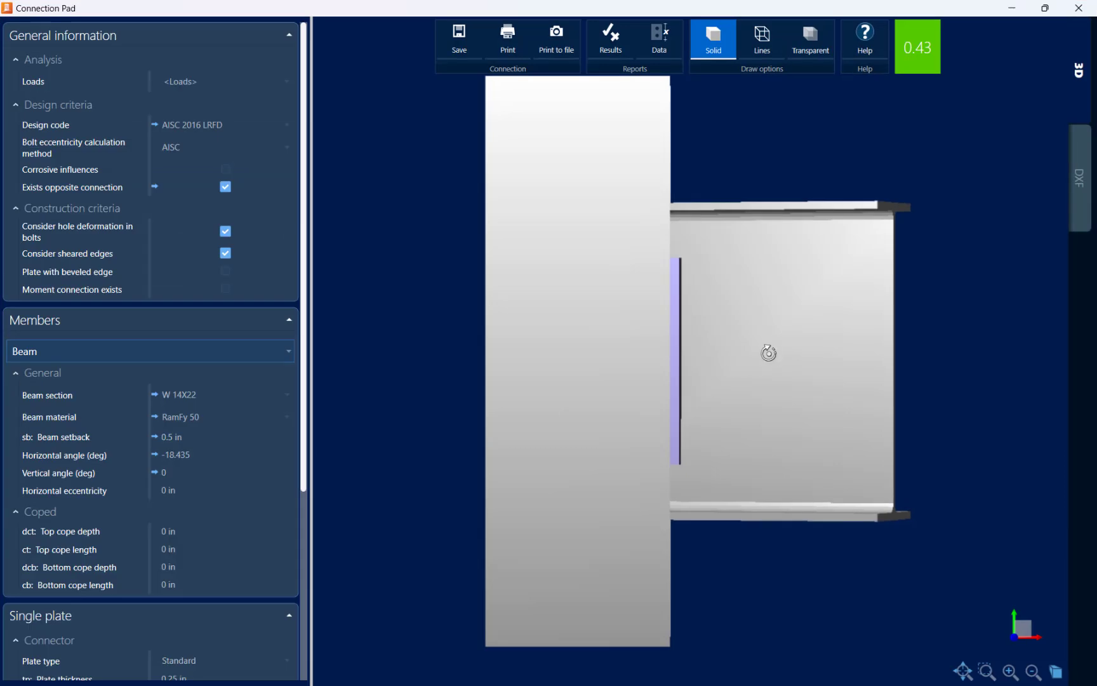
left_click_drag(768, 354, 696, 376)
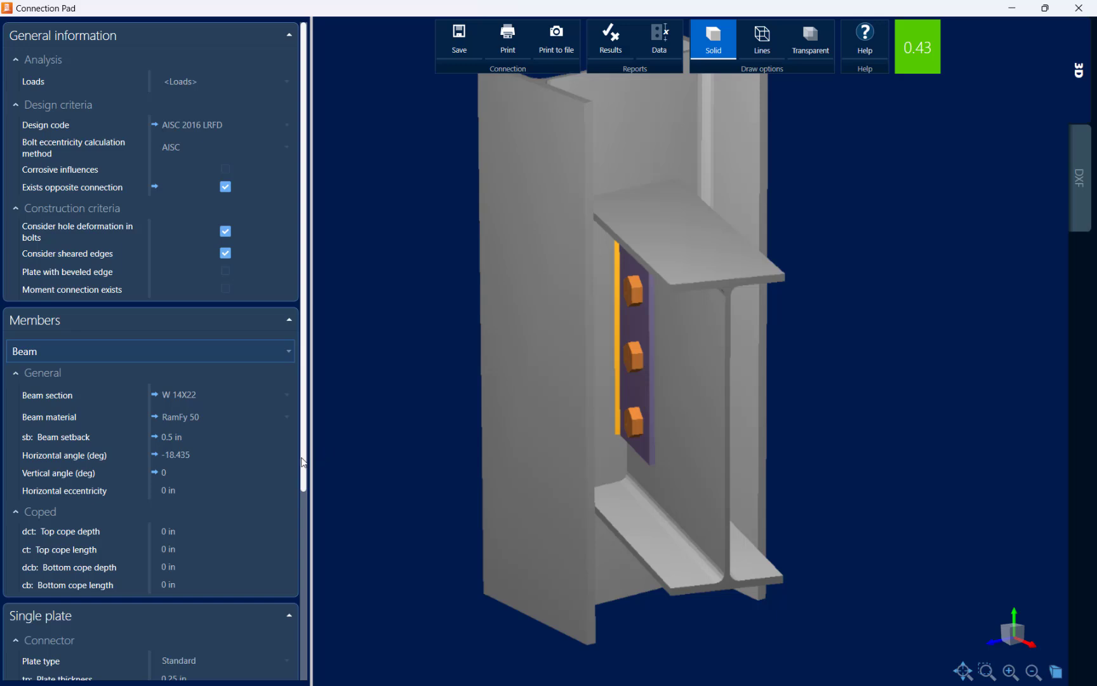
scroll(290, 521, "down", 2)
scroll(289, 516, "down", 5)
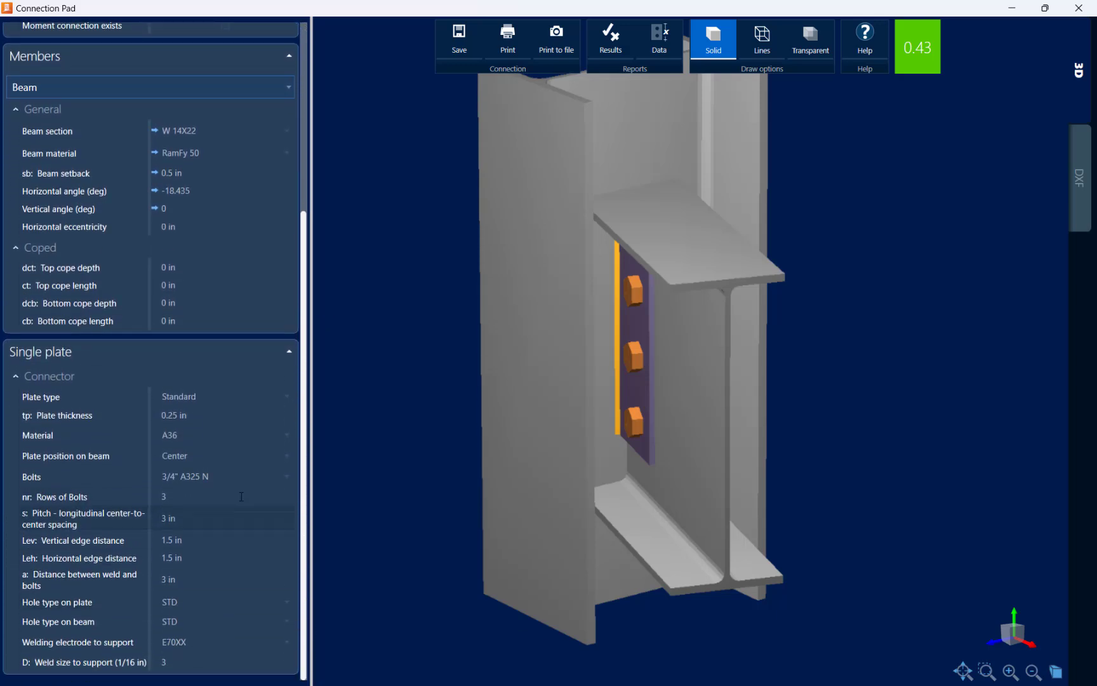
Try the Extended plate type and toggle Beam edge inside support flanges on the skewed connection, and return the plate type to Standard
left_click(209, 395)
left_click(194, 432)
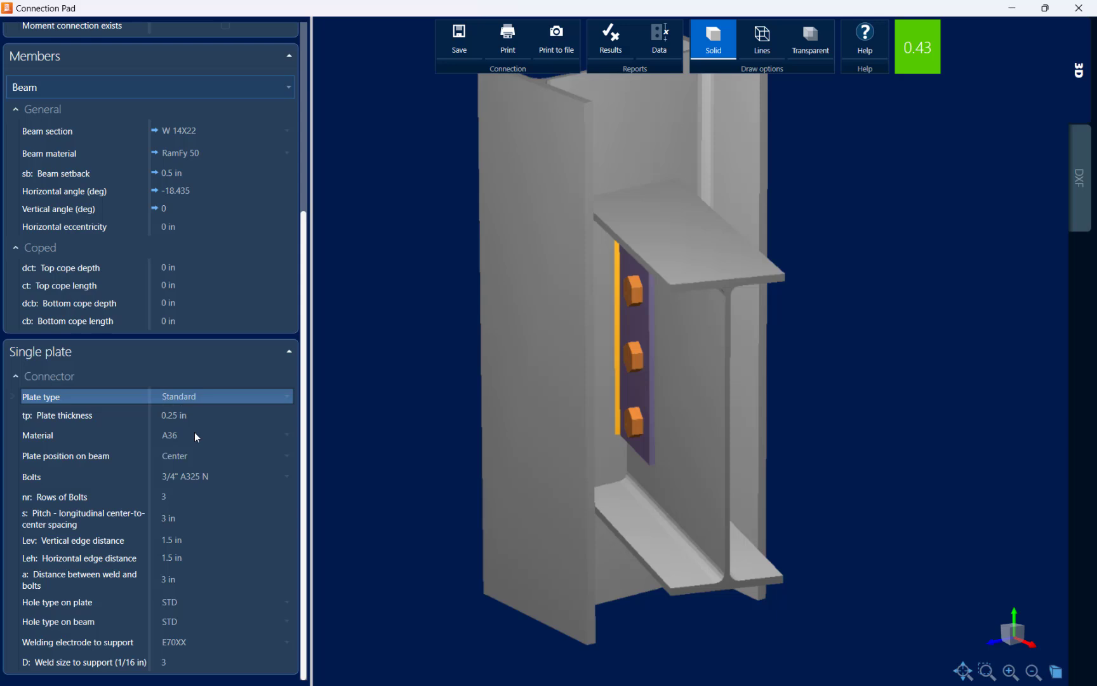
left_click(226, 193)
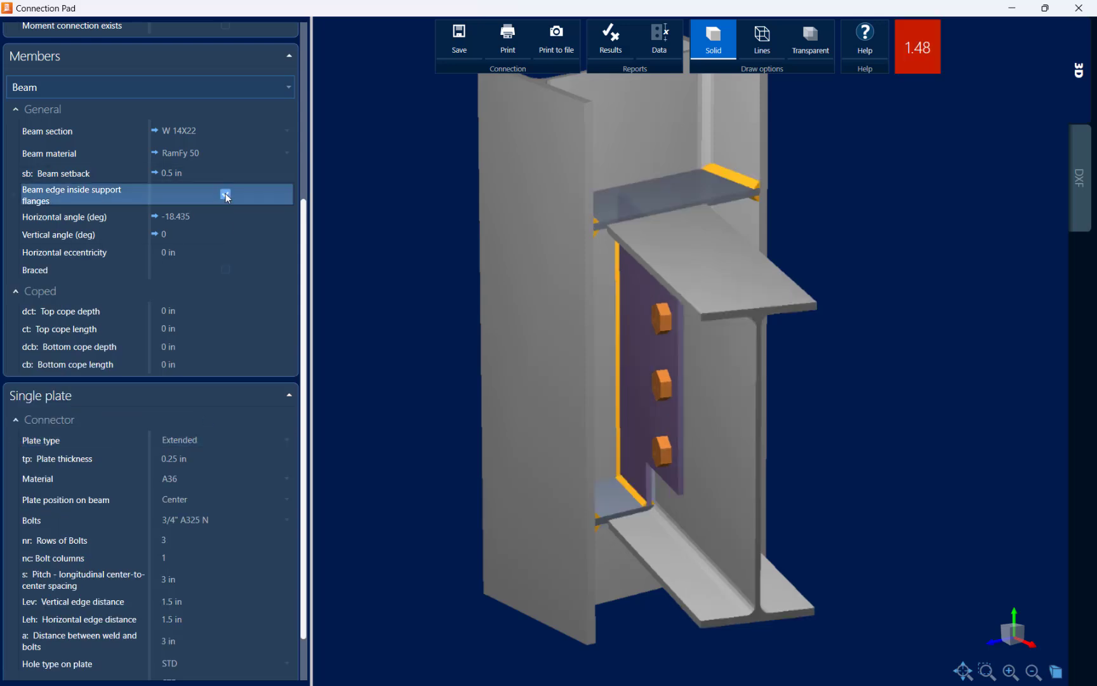
left_click(226, 194)
left_click(184, 440)
left_click(183, 455)
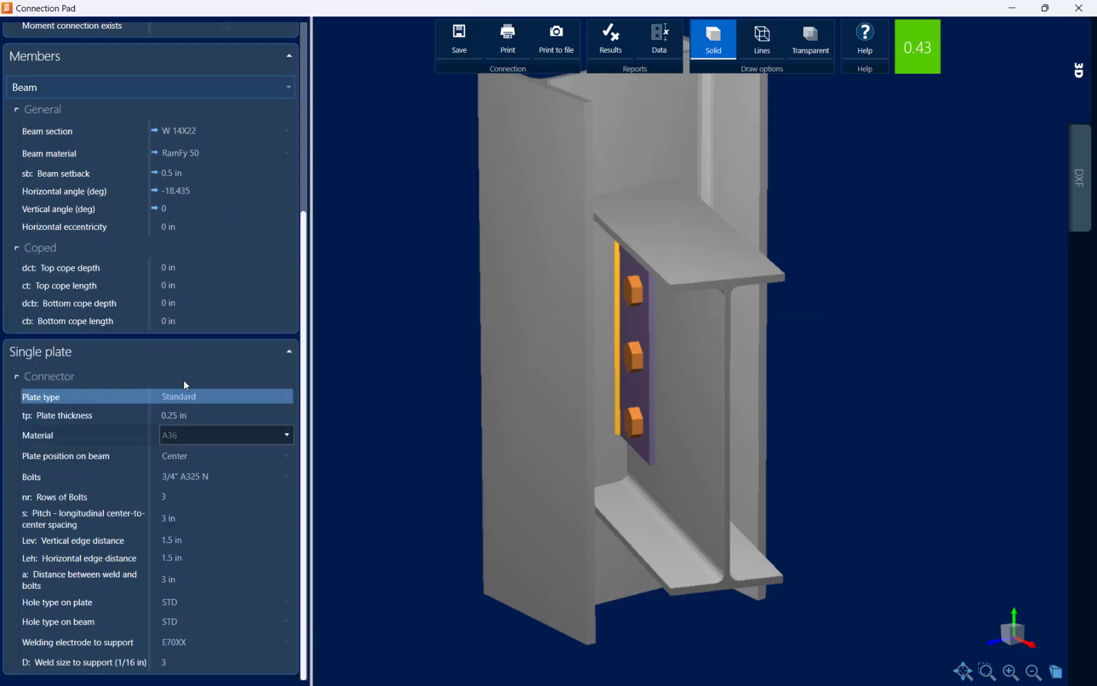
Cope the skewed beam's top and bottom 1 in deep and 6 in long, and close the Connection Pad to return to the whole model
left_click(193, 268)
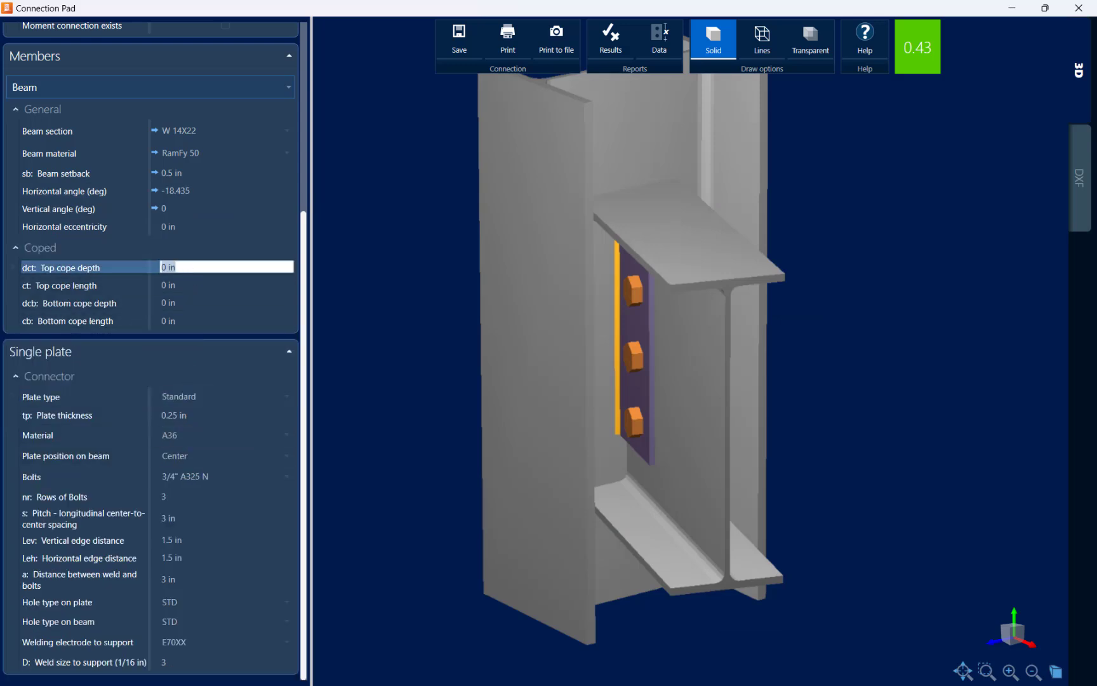
type("1")
left_click(184, 320)
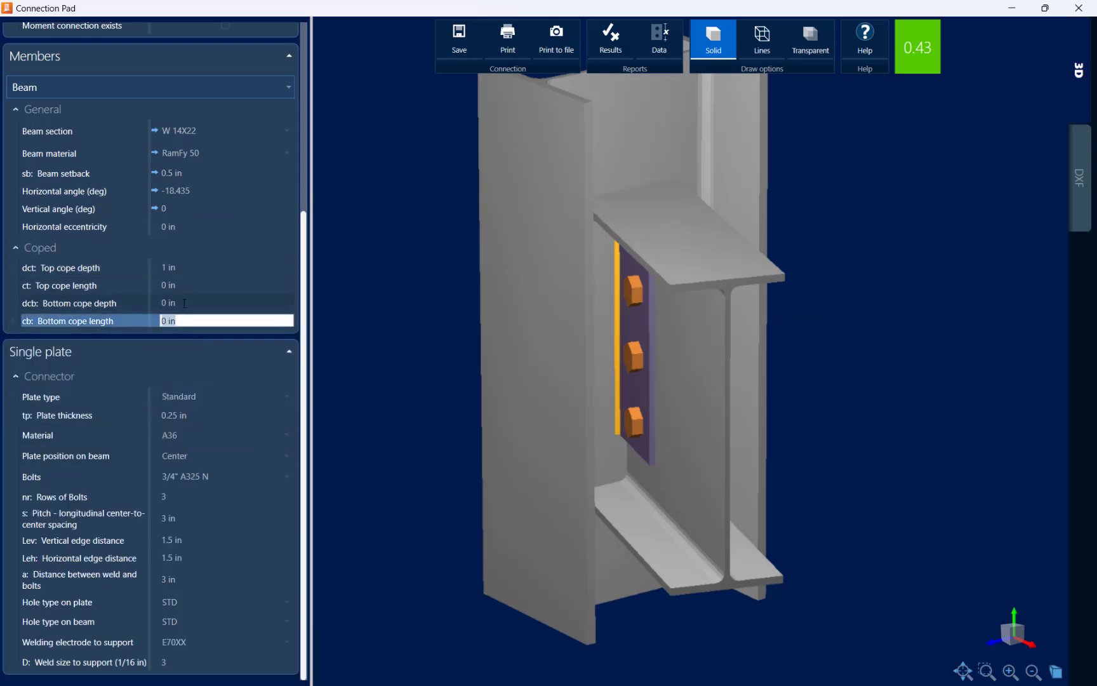
left_click(185, 303)
type("1")
left_click(184, 282)
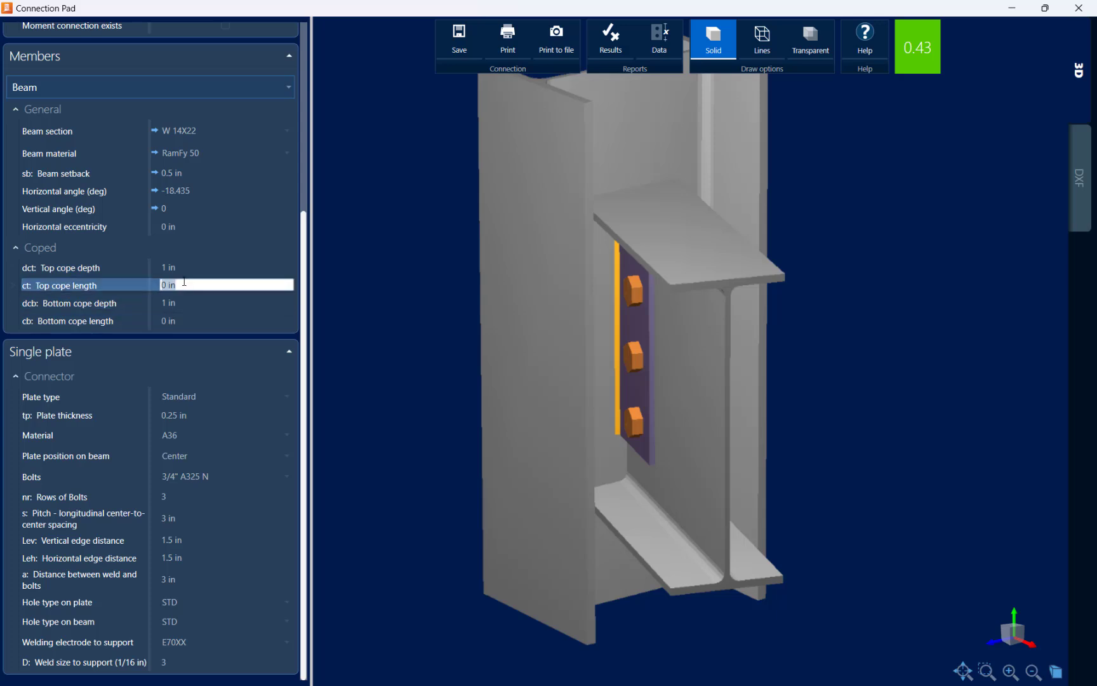
type("6")
left_click(185, 320)
type("6")
left_click(360, 276)
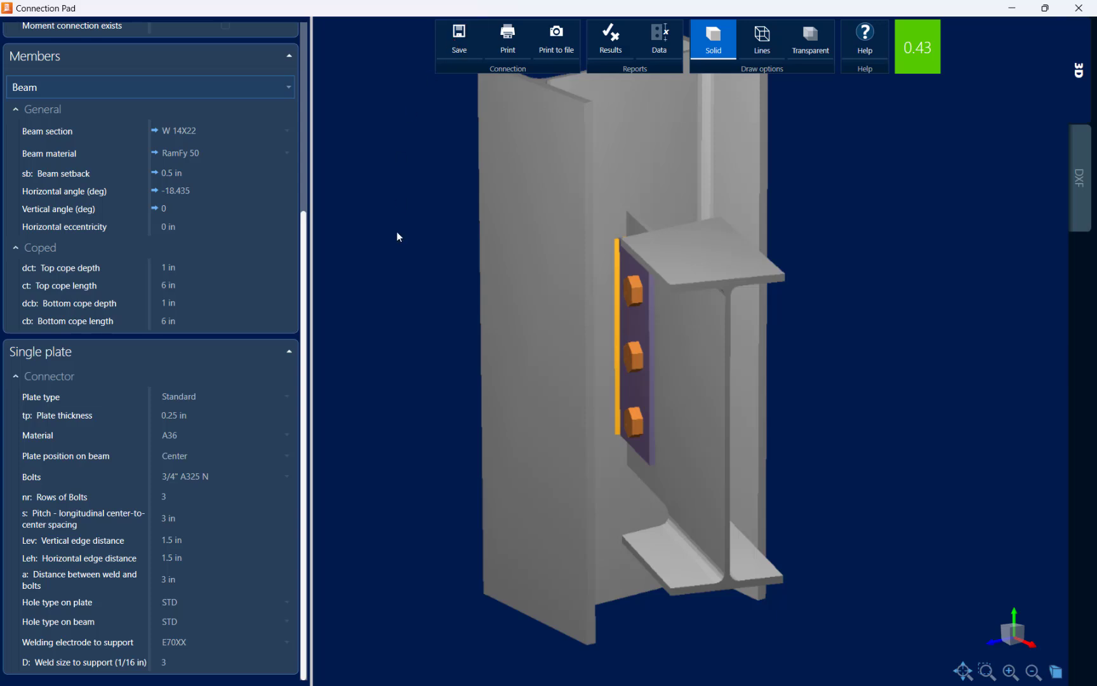
left_click(1078, 8)
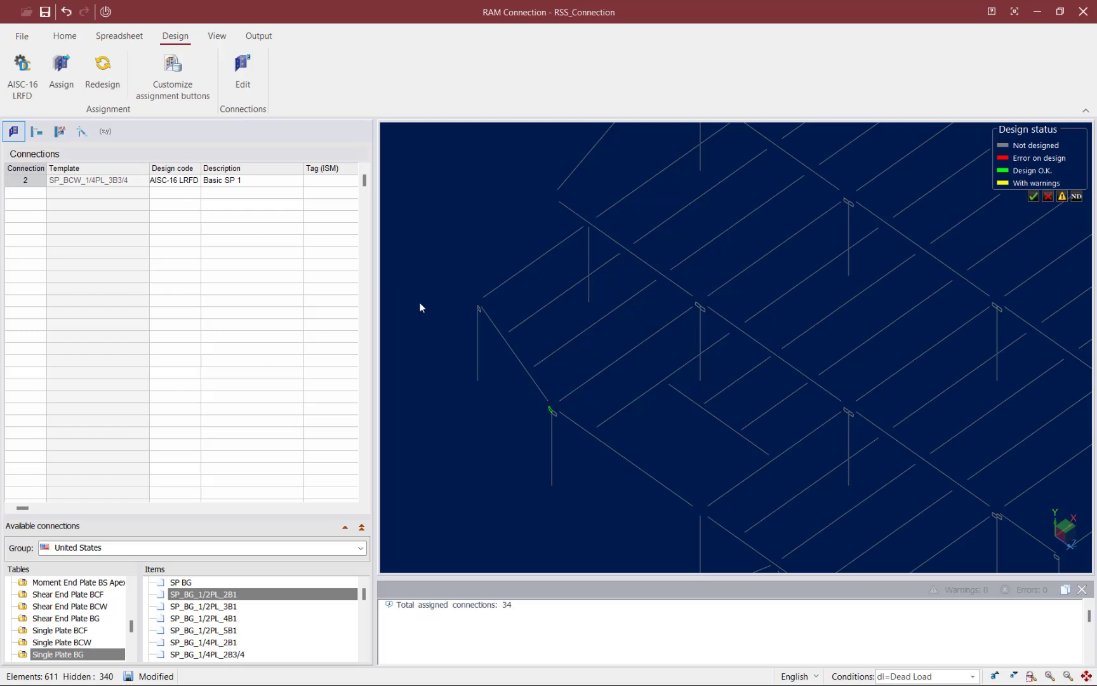
left_click(1086, 675)
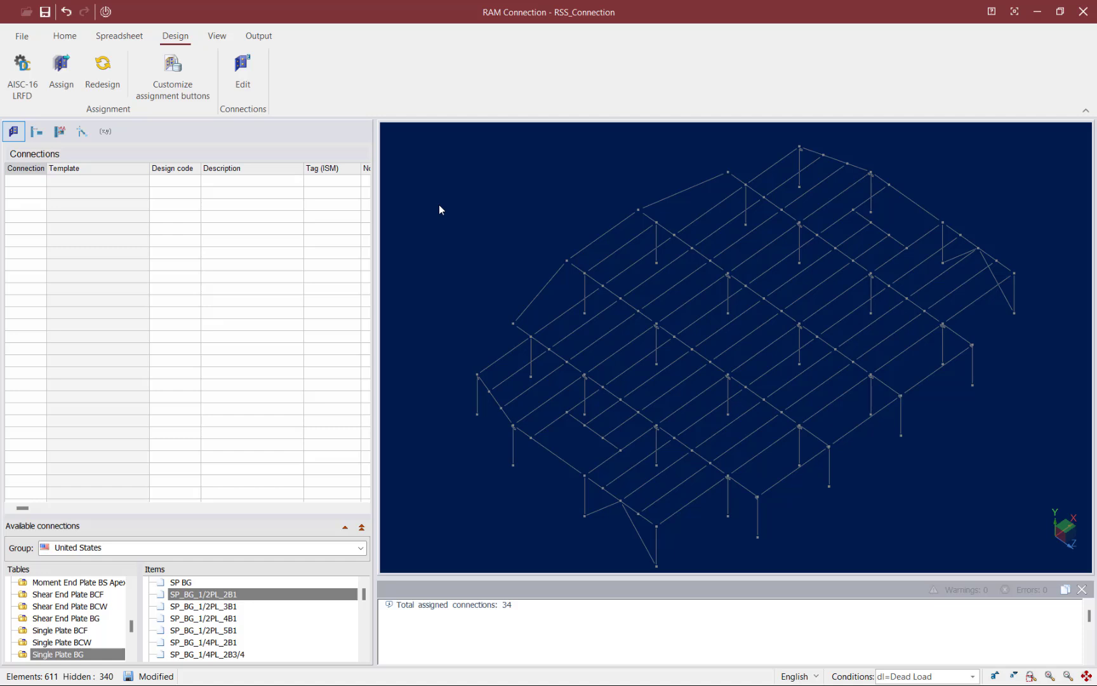
Select all Beam - Column web joints in the displayed floor model
left_click(66, 36)
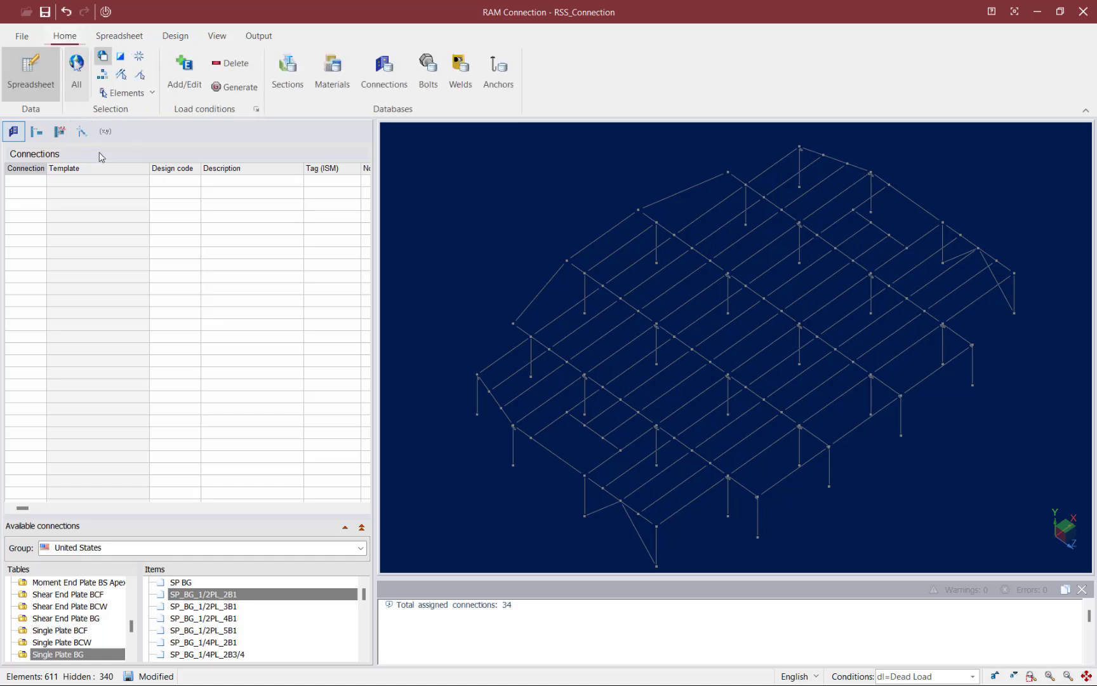
left_click(132, 92)
mouse_move(139, 166)
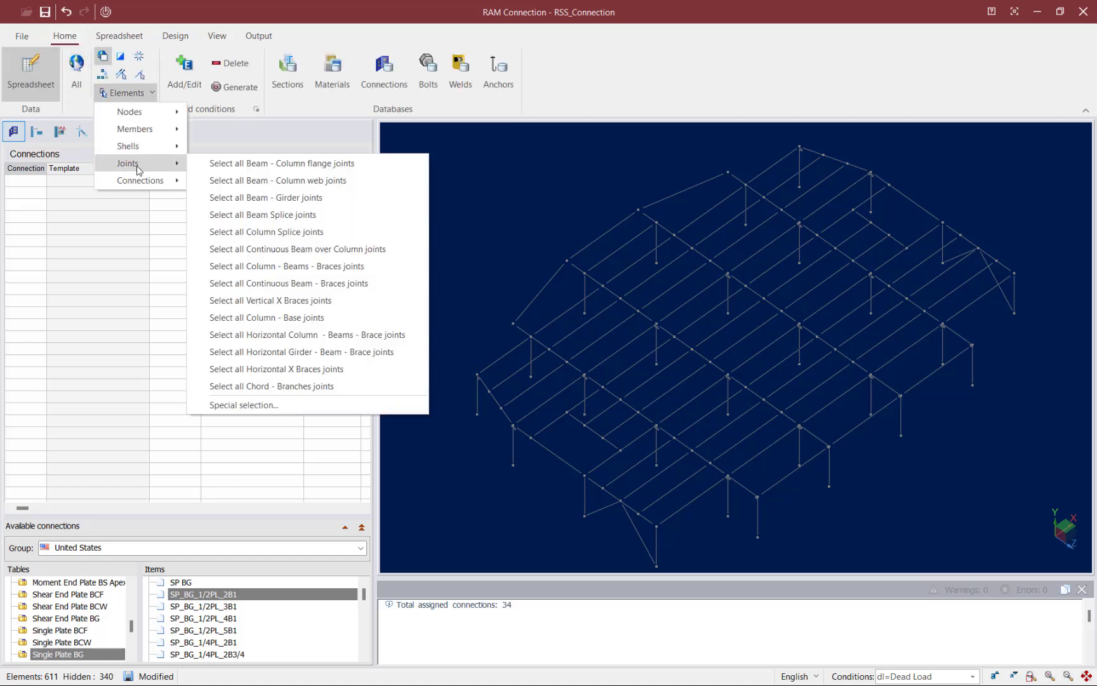
left_click(265, 181)
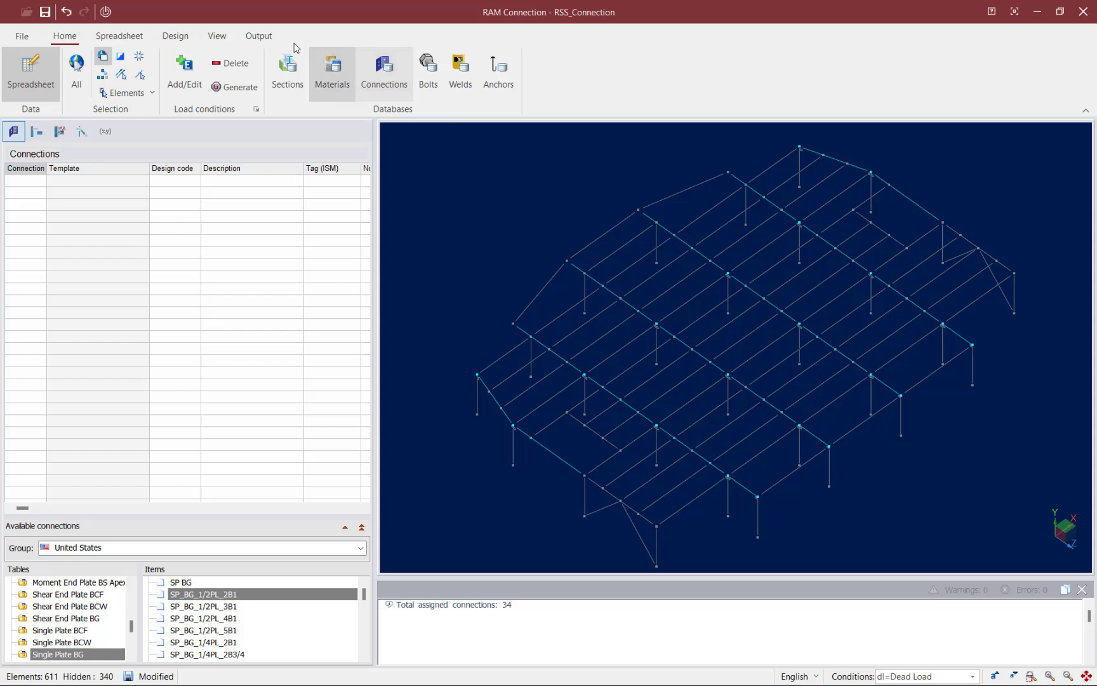
Generate the joints list report sorted by family, review the shear connection type listed for each joint, and close the report
left_click(259, 35)
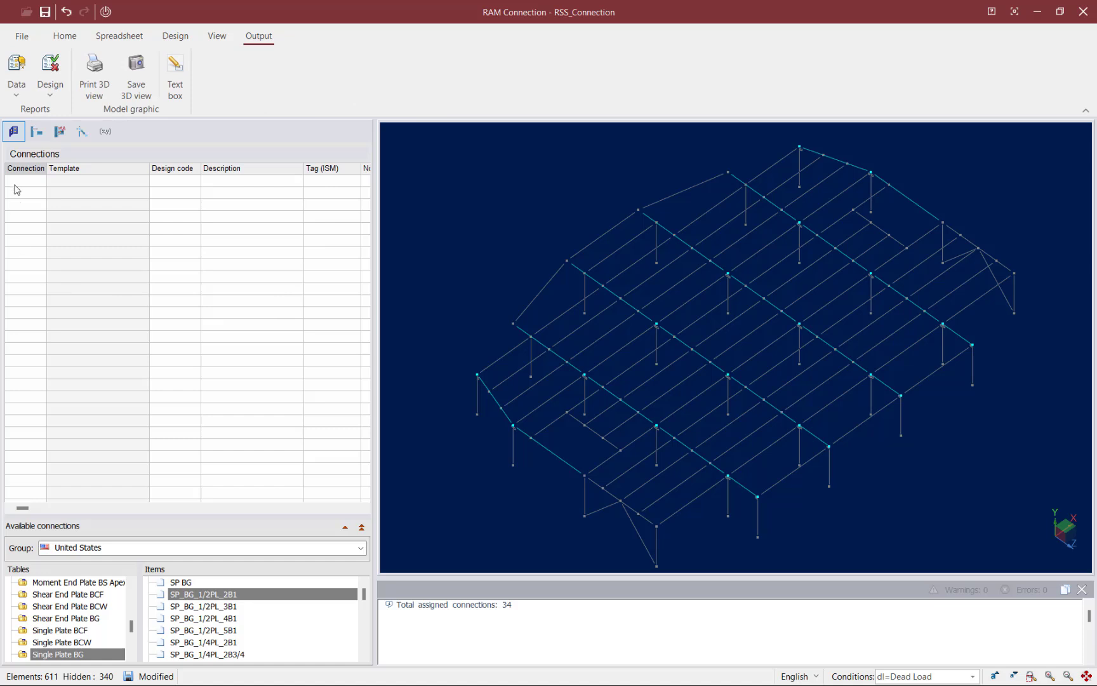
left_click(18, 86)
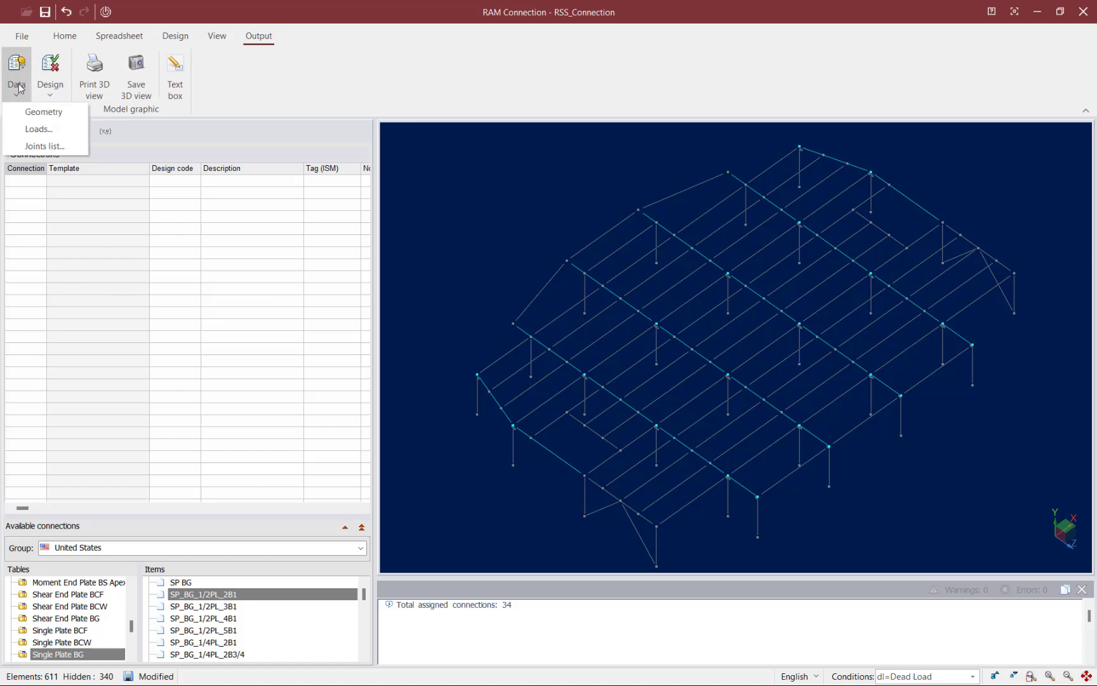
left_click(30, 147)
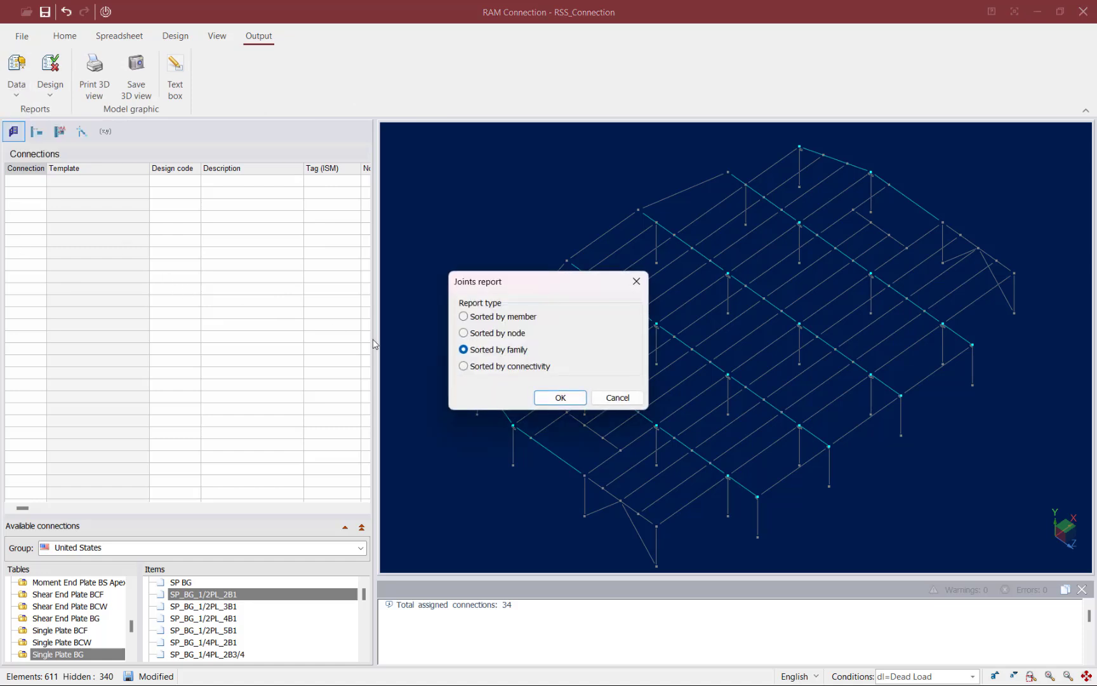
left_click(559, 397)
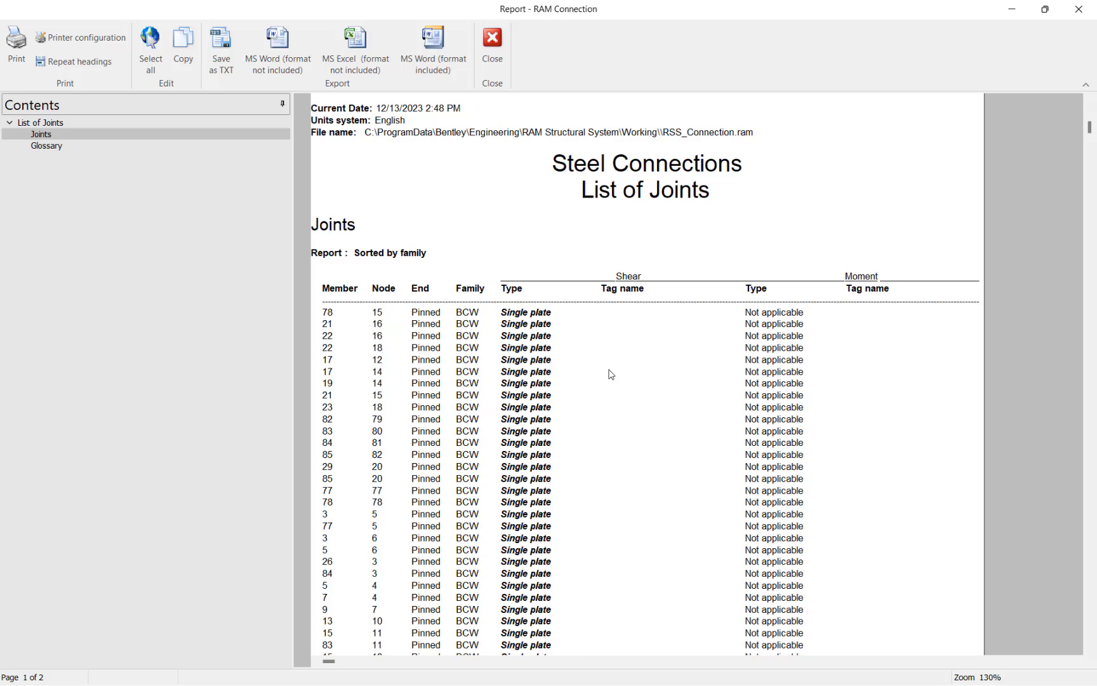
scroll(613, 375, "down", 3)
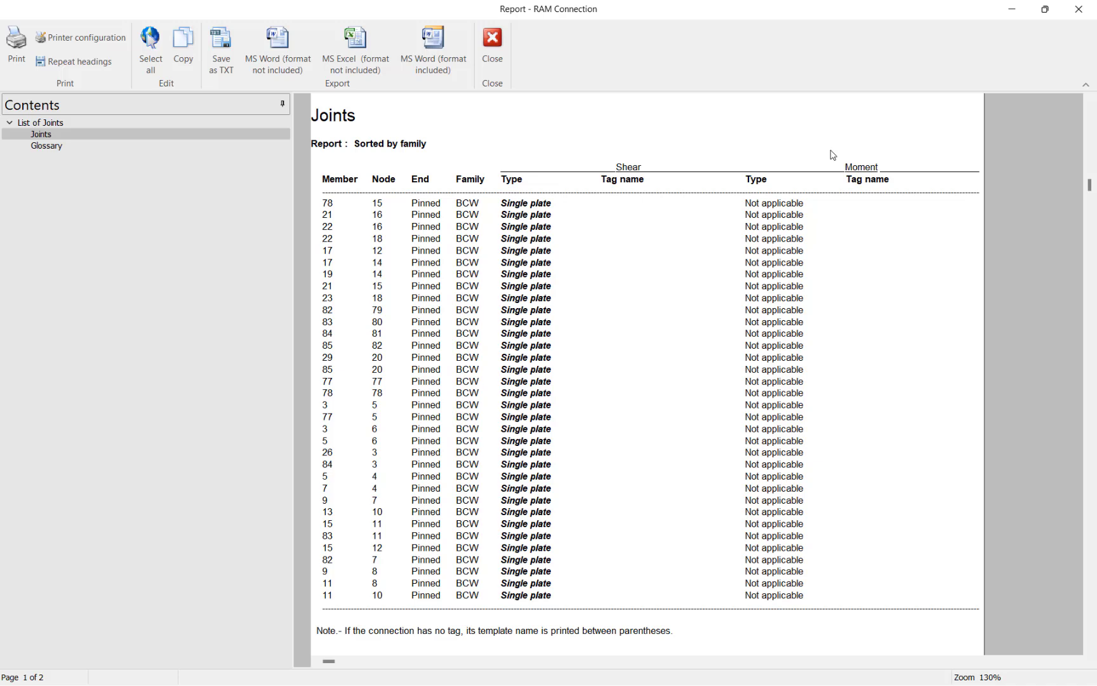
left_click(495, 48)
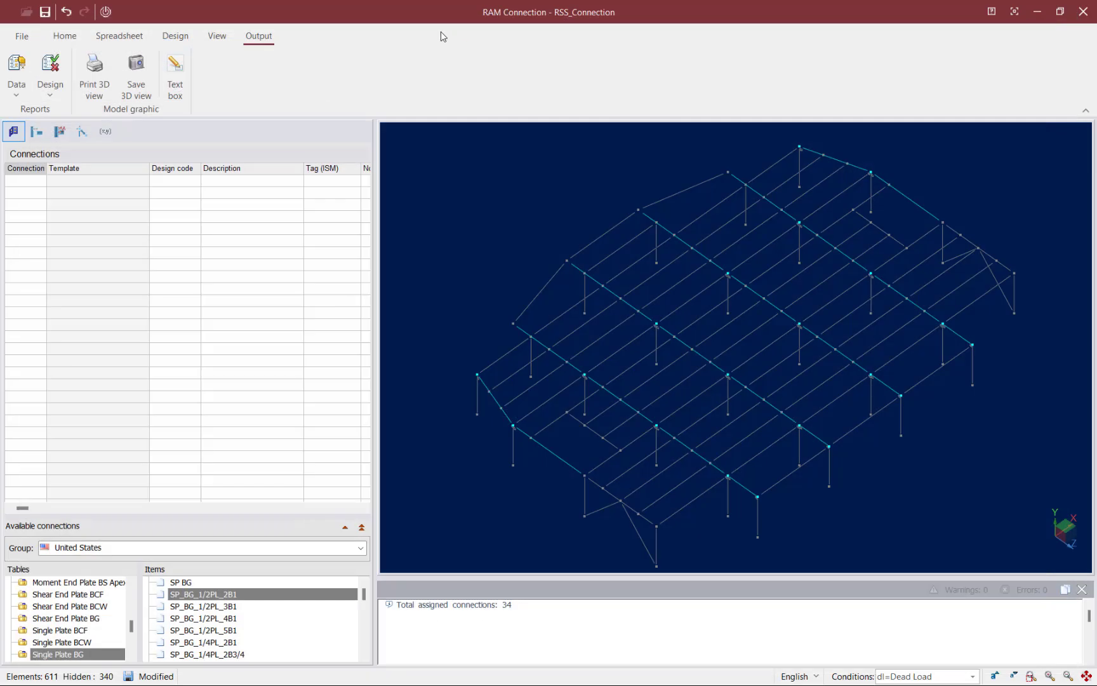